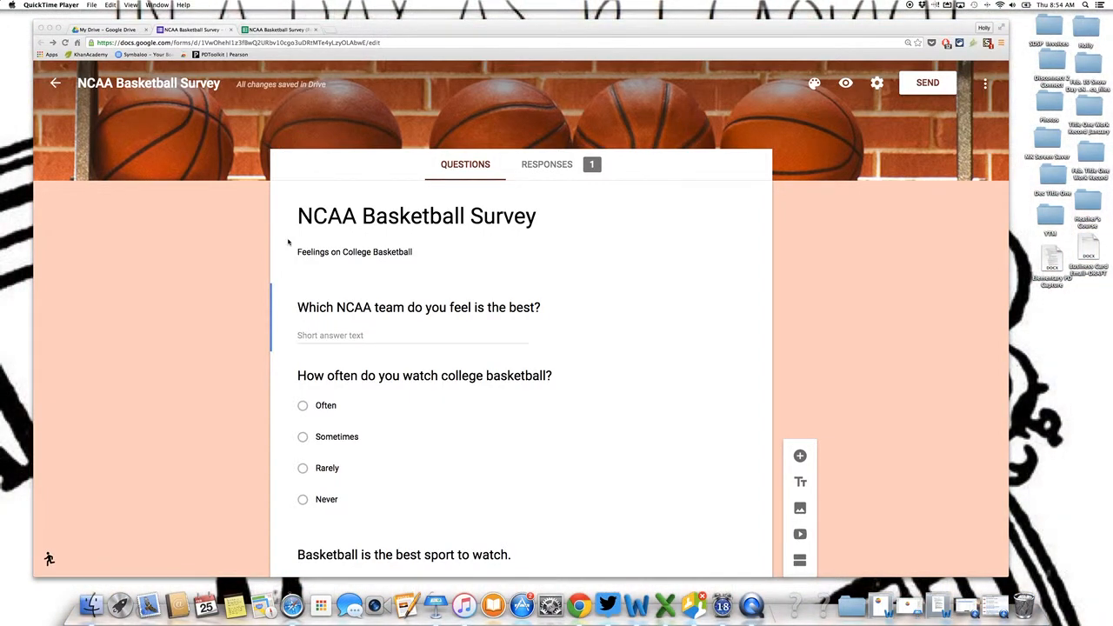
Review the survey's questions from the form title to the Colby College Bench video.
{"action": "scroll", "coordinate": [288, 243], "scroll_direction": "down", "scroll_amount": 10}
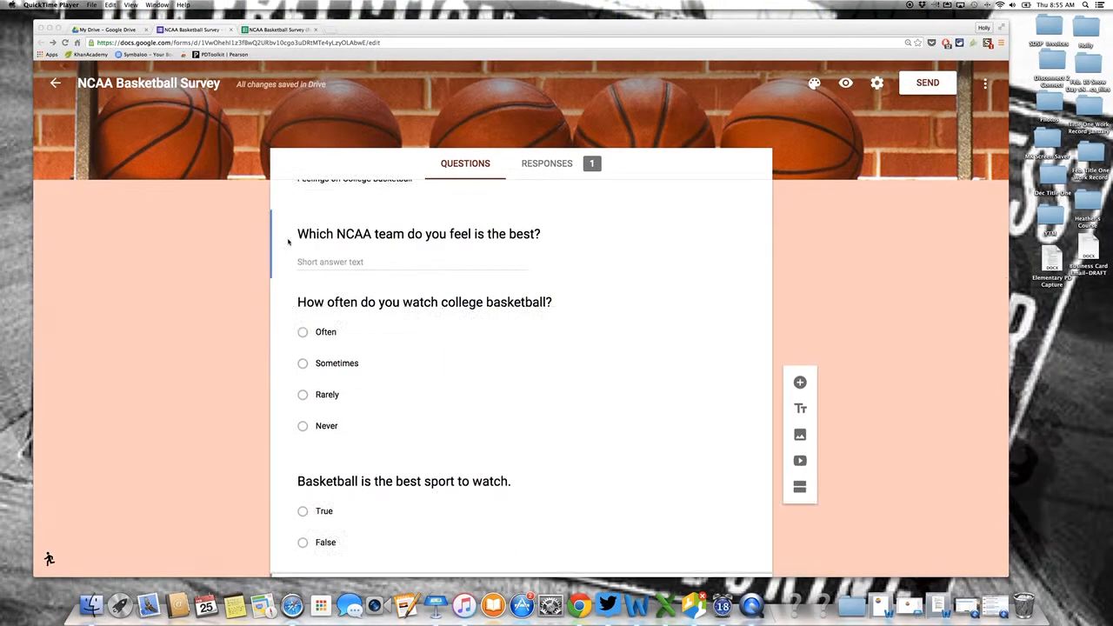
{"action": "scroll", "coordinate": [288, 243], "scroll_direction": "up", "scroll_amount": 10}
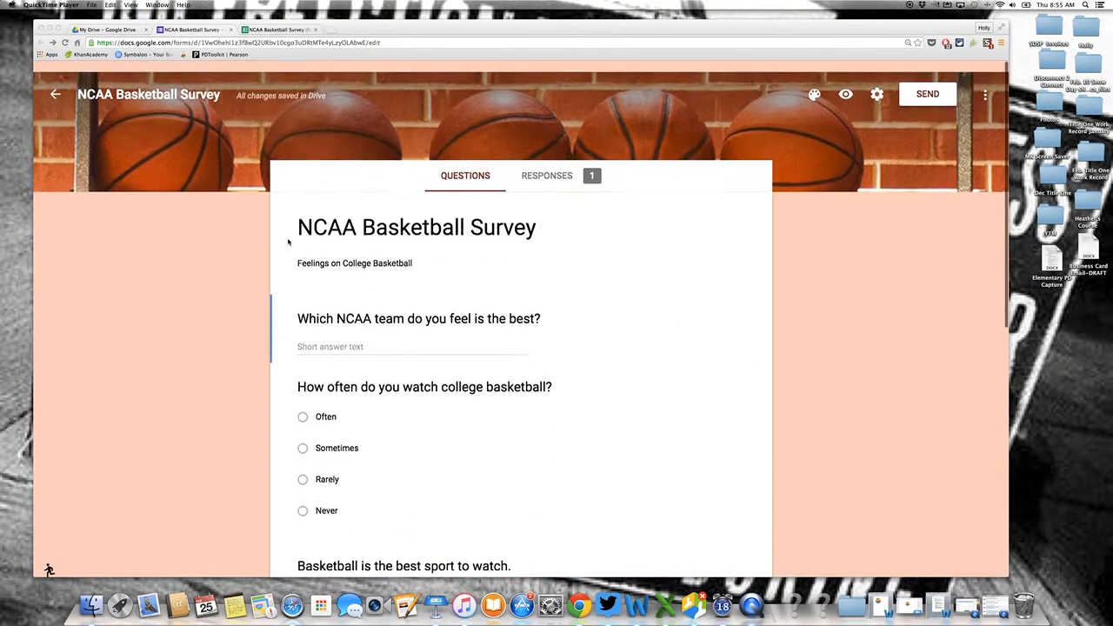
{"action": "scroll", "coordinate": [287, 242], "scroll_direction": "down", "scroll_amount": 3}
{"action": "scroll", "coordinate": [288, 242], "scroll_direction": "up", "scroll_amount": 4}
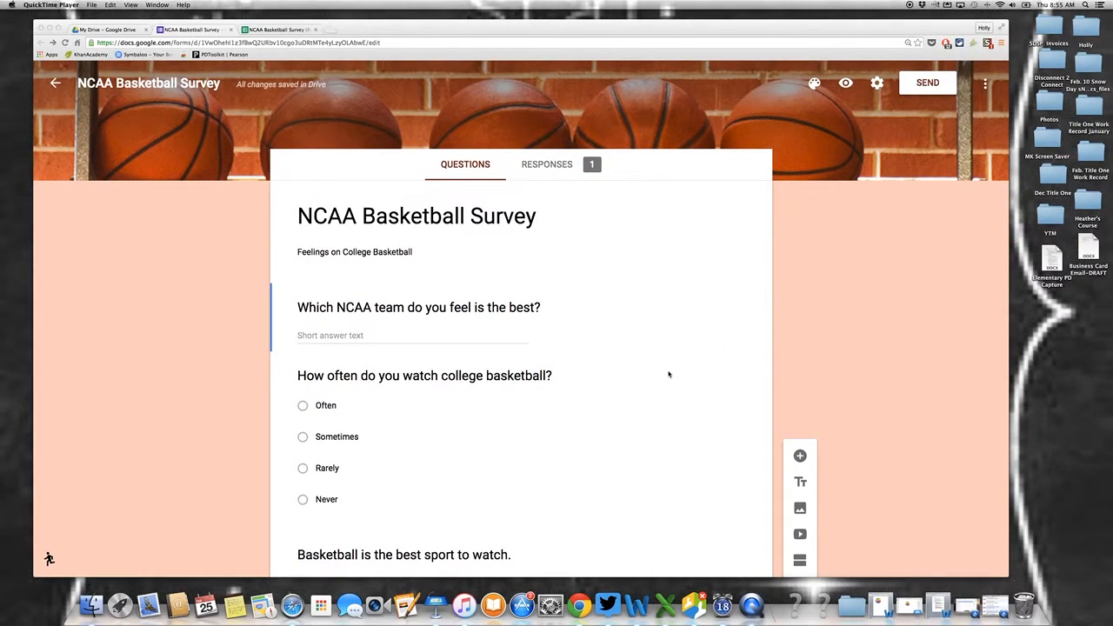
{"action": "scroll", "coordinate": [669, 374], "scroll_direction": "down", "scroll_amount": 5}
{"action": "scroll", "coordinate": [668, 375], "scroll_direction": "up", "scroll_amount": 1}
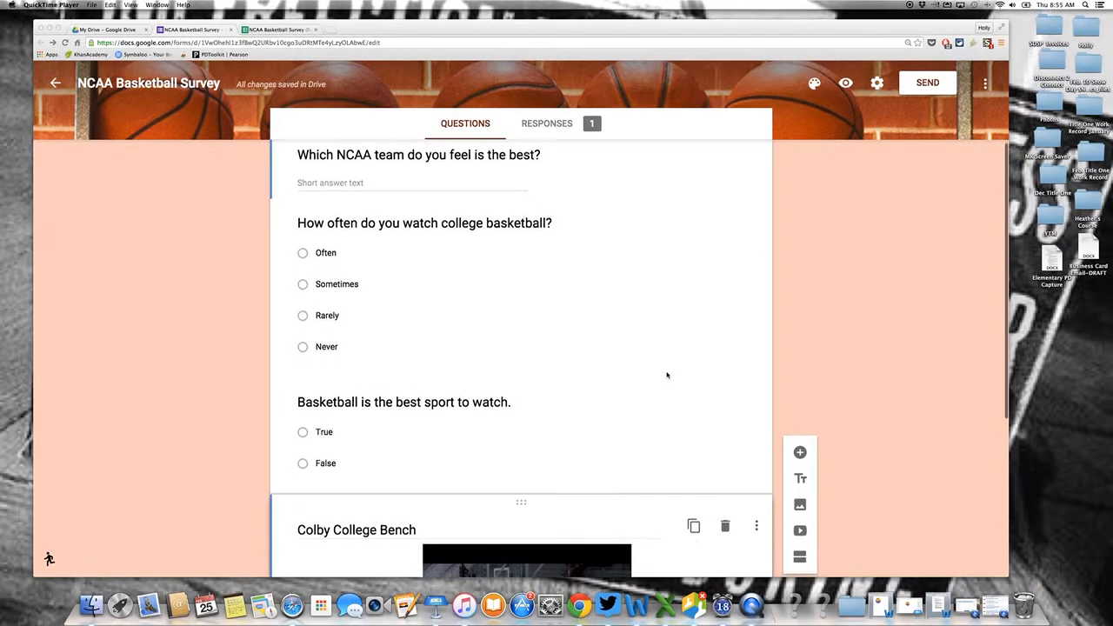
{"action": "scroll", "coordinate": [626, 408], "scroll_direction": "down", "scroll_amount": 1}
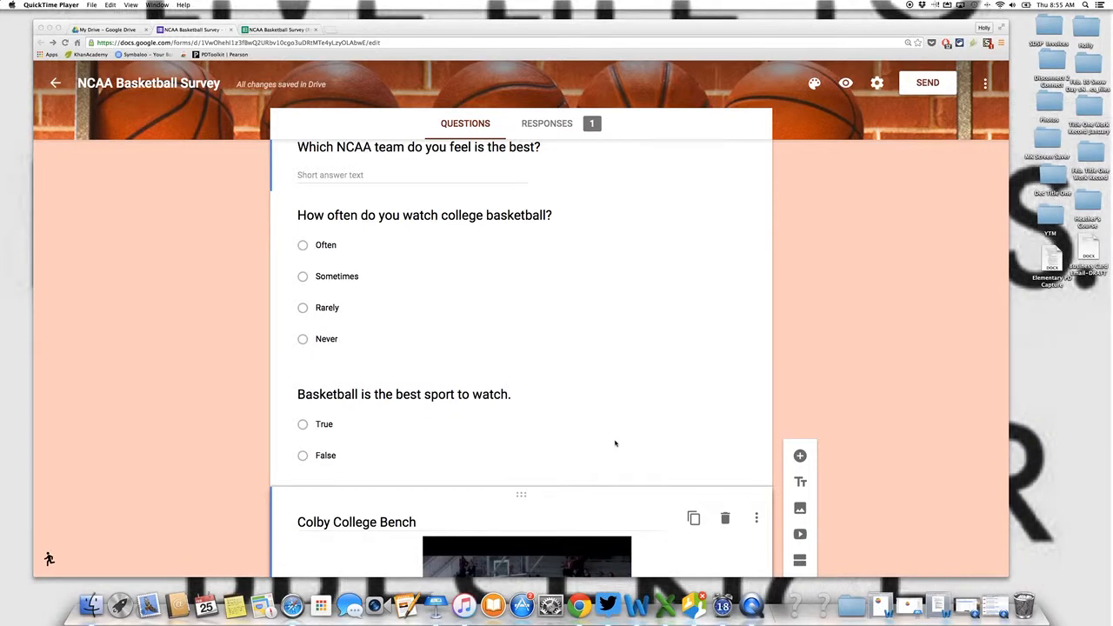
{"action": "scroll", "coordinate": [434, 427], "scroll_direction": "down", "scroll_amount": 2}
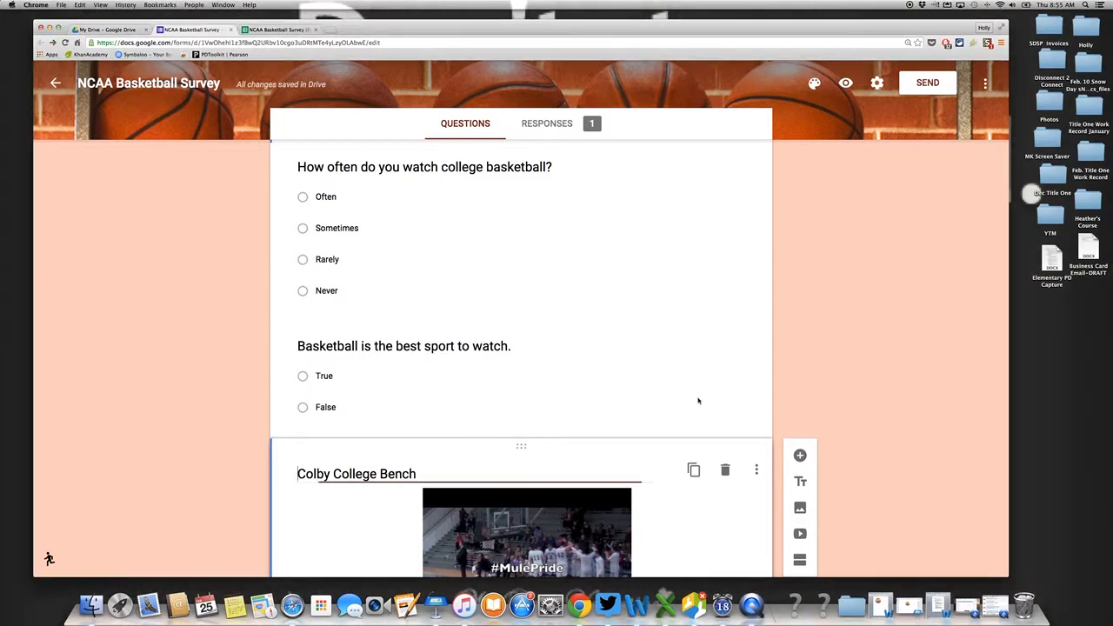
Add a new section after the "Basketball is the best sport to watch." question.
{"action": "left_click", "coordinate": [615, 401]}
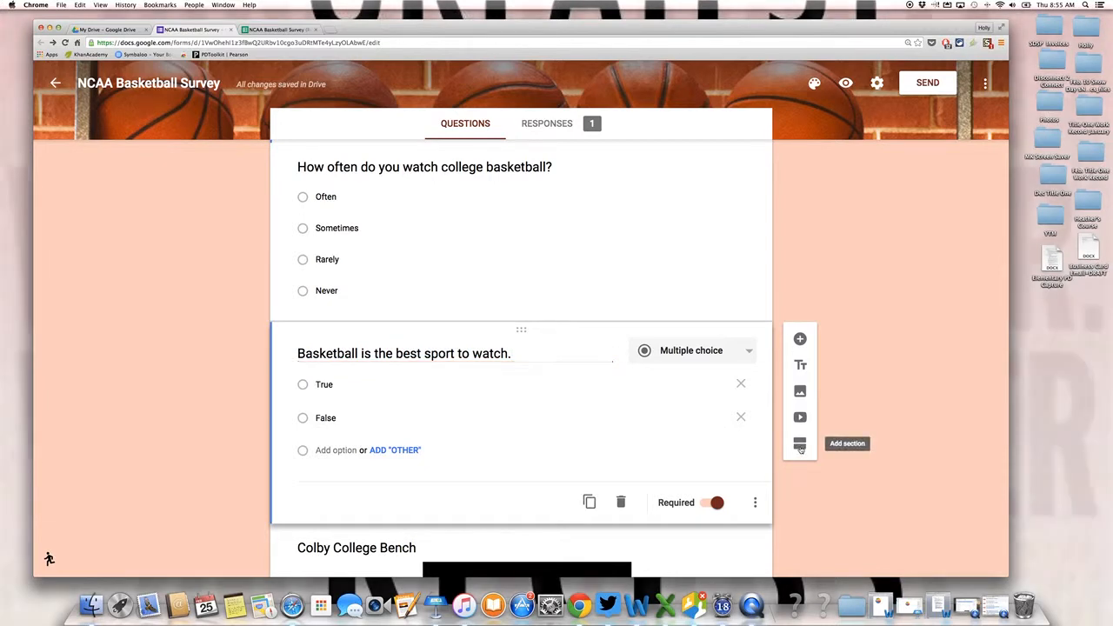
{"action": "left_click", "coordinate": [800, 445]}
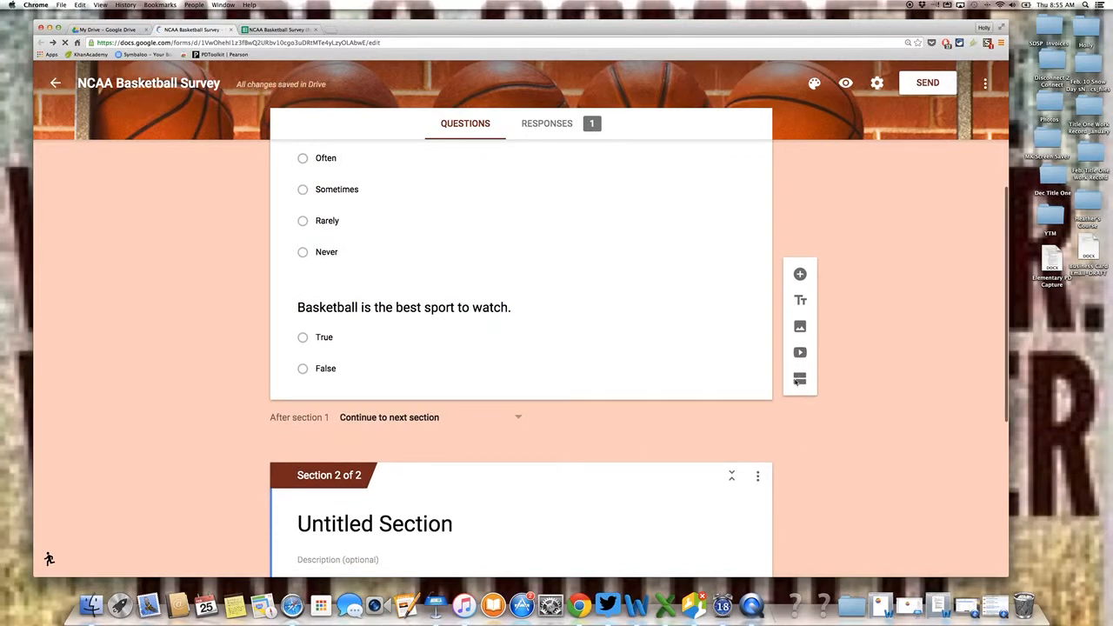
{"action": "scroll", "coordinate": [734, 352], "scroll_direction": "up", "scroll_amount": 5}
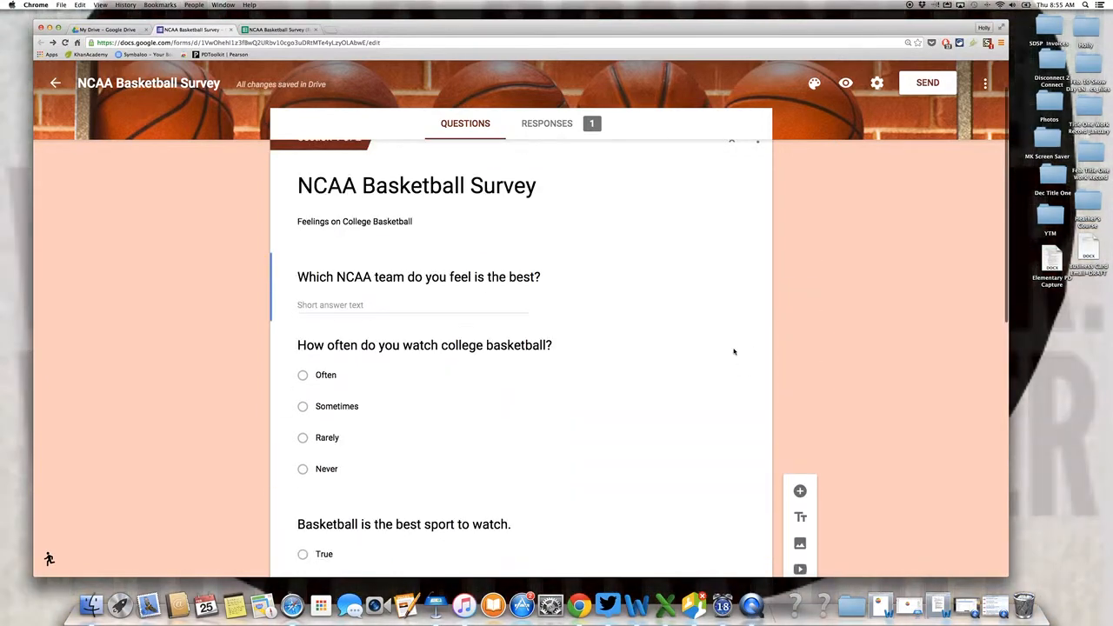
{"action": "scroll", "coordinate": [734, 352], "scroll_direction": "down", "scroll_amount": 3}
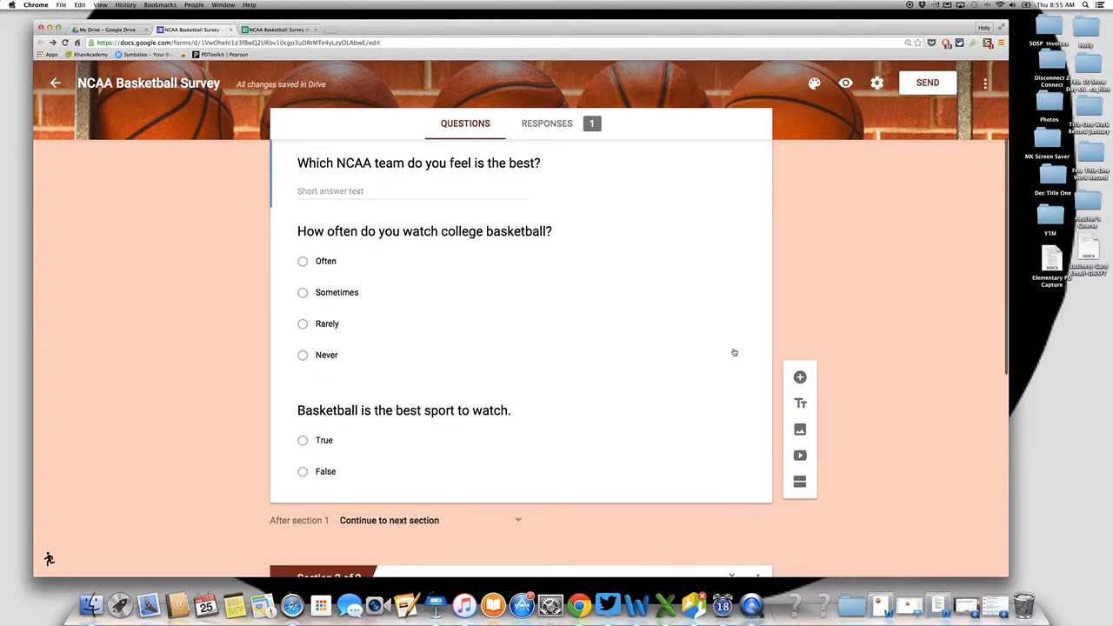
{"action": "scroll", "coordinate": [733, 352], "scroll_direction": "down", "scroll_amount": 4}
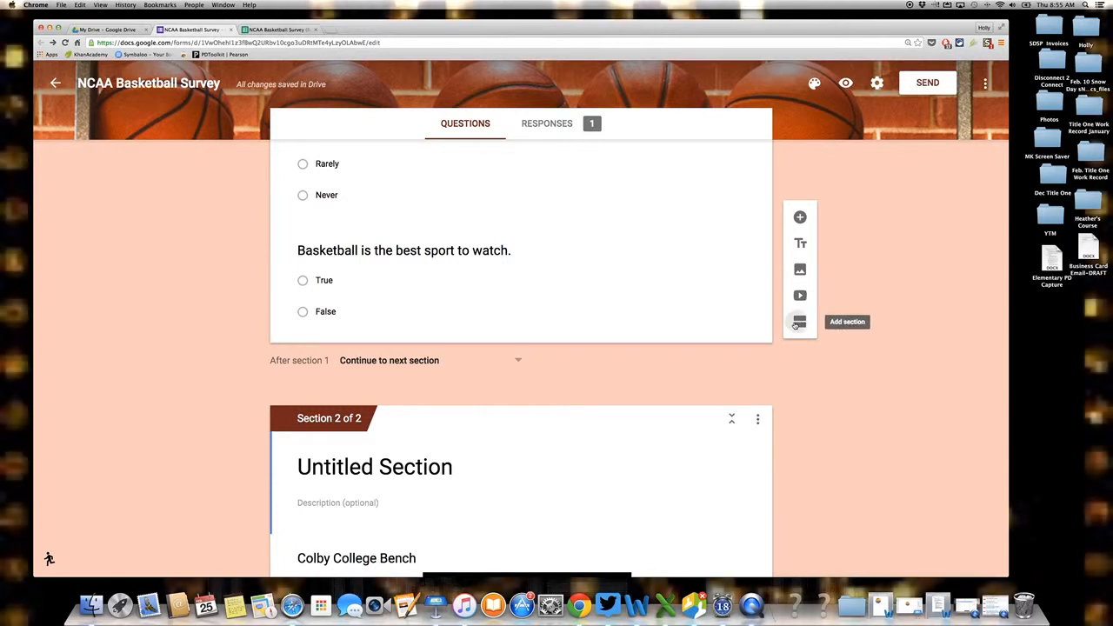
Add another section directly below the untitled section's header, above the Colby College Bench video.
{"action": "left_click", "coordinate": [798, 322]}
{"action": "scroll", "coordinate": [736, 357], "scroll_direction": "up", "scroll_amount": 5}
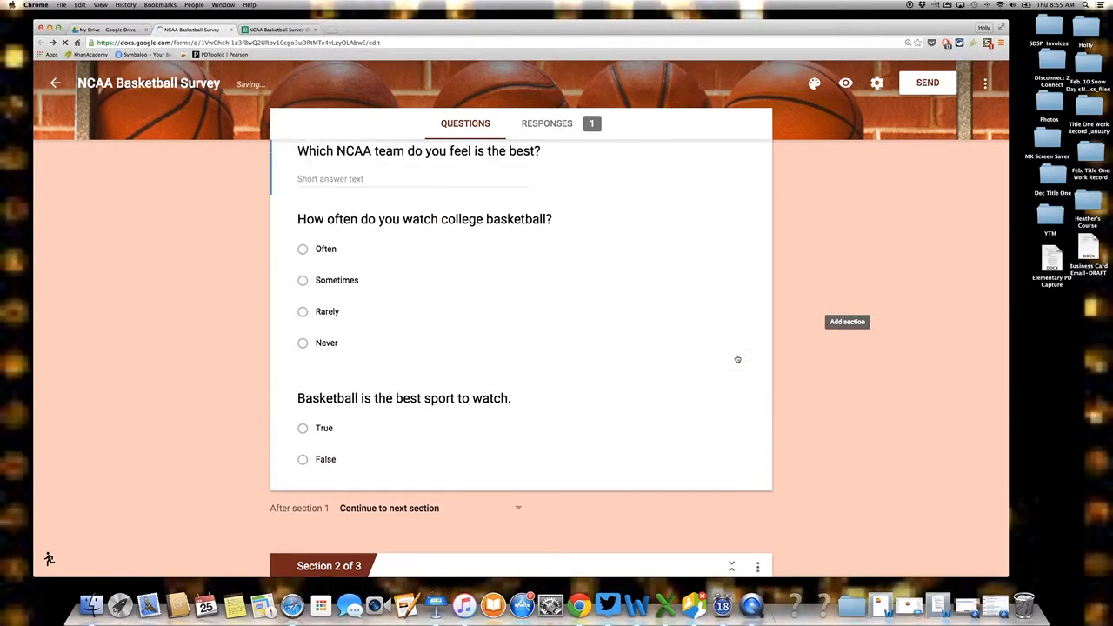
{"action": "scroll", "coordinate": [736, 358], "scroll_direction": "down", "scroll_amount": 5}
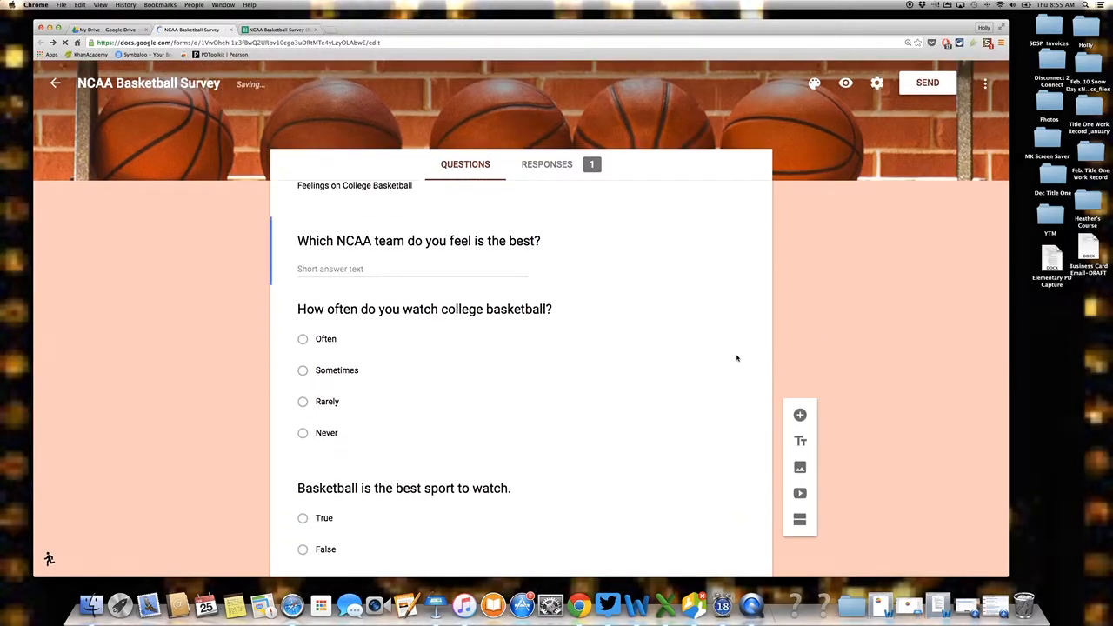
{"action": "scroll", "coordinate": [736, 357], "scroll_direction": "down", "scroll_amount": 2}
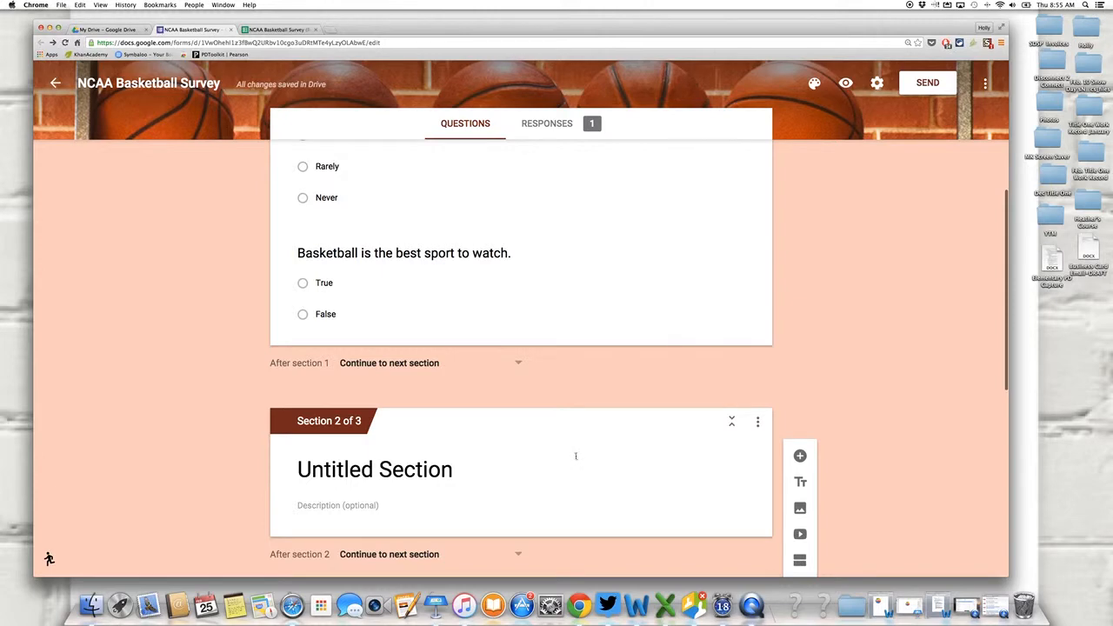
{"action": "scroll", "coordinate": [576, 455], "scroll_direction": "down", "scroll_amount": 3}
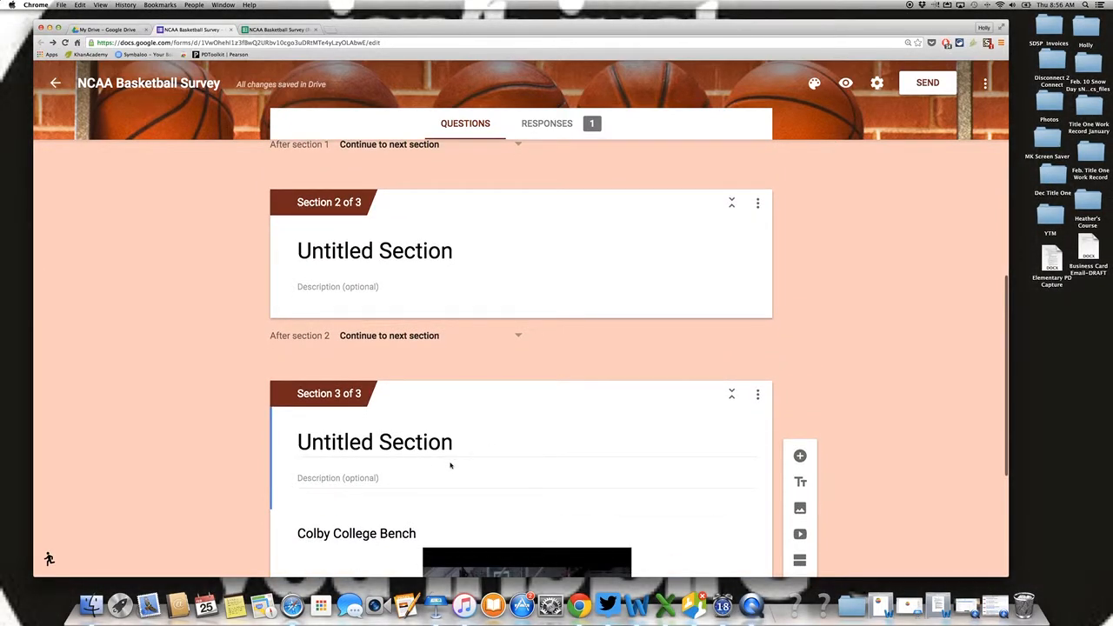
{"action": "scroll", "coordinate": [450, 465], "scroll_direction": "down", "scroll_amount": 3}
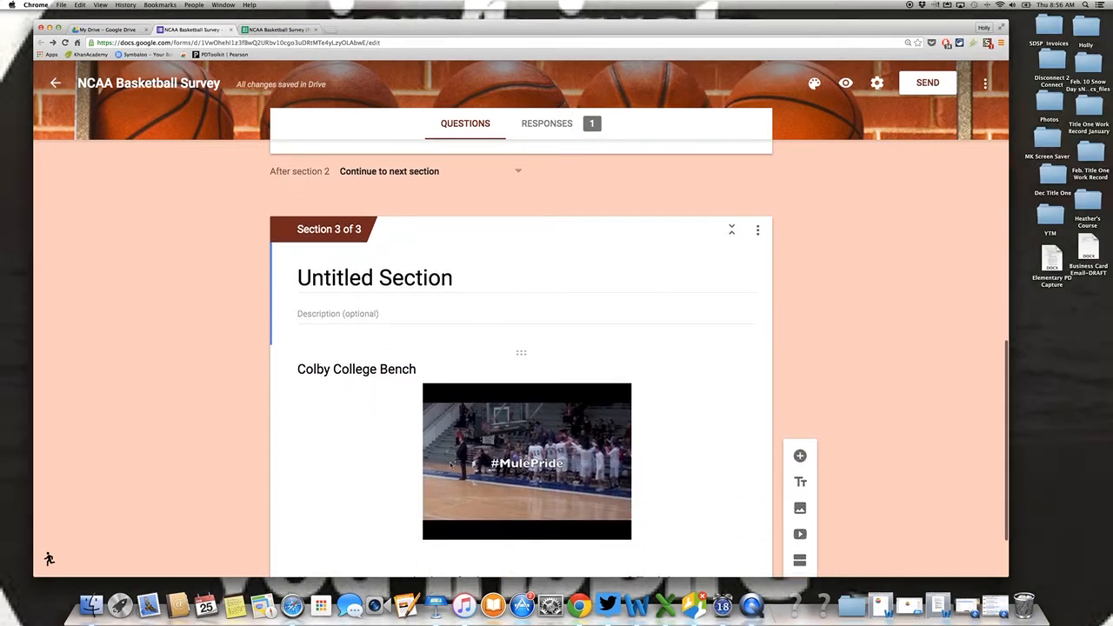
Make the "Basketball is the best sport to watch." question go to a section based on the answer.
{"action": "scroll", "coordinate": [451, 465], "scroll_direction": "up", "scroll_amount": 5}
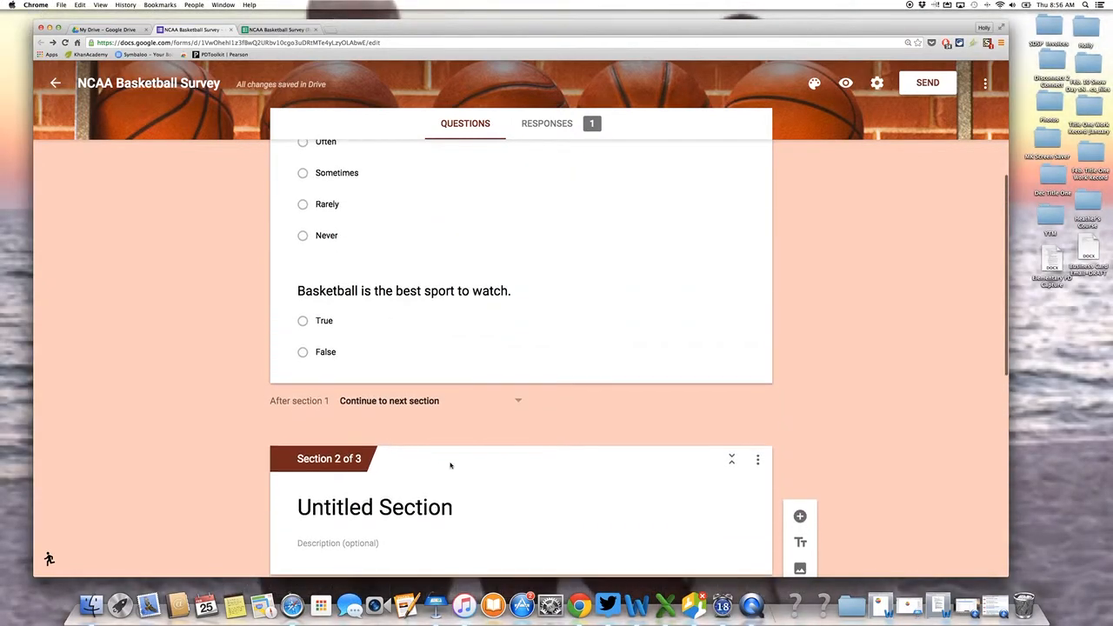
{"action": "scroll", "coordinate": [450, 465], "scroll_direction": "up", "scroll_amount": 1}
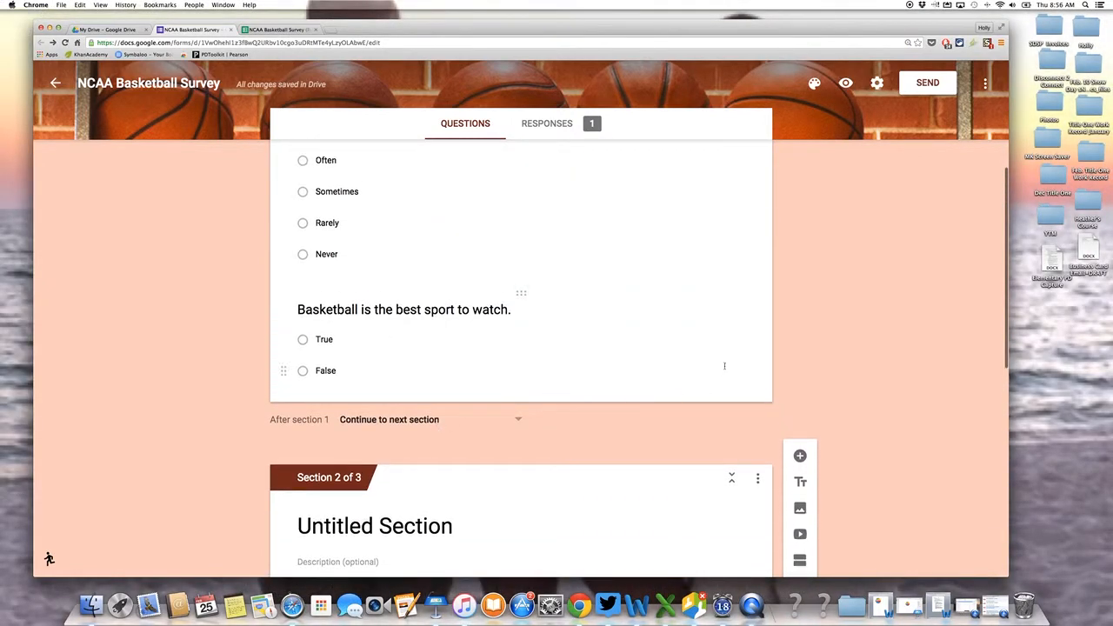
{"action": "left_click", "coordinate": [724, 366]}
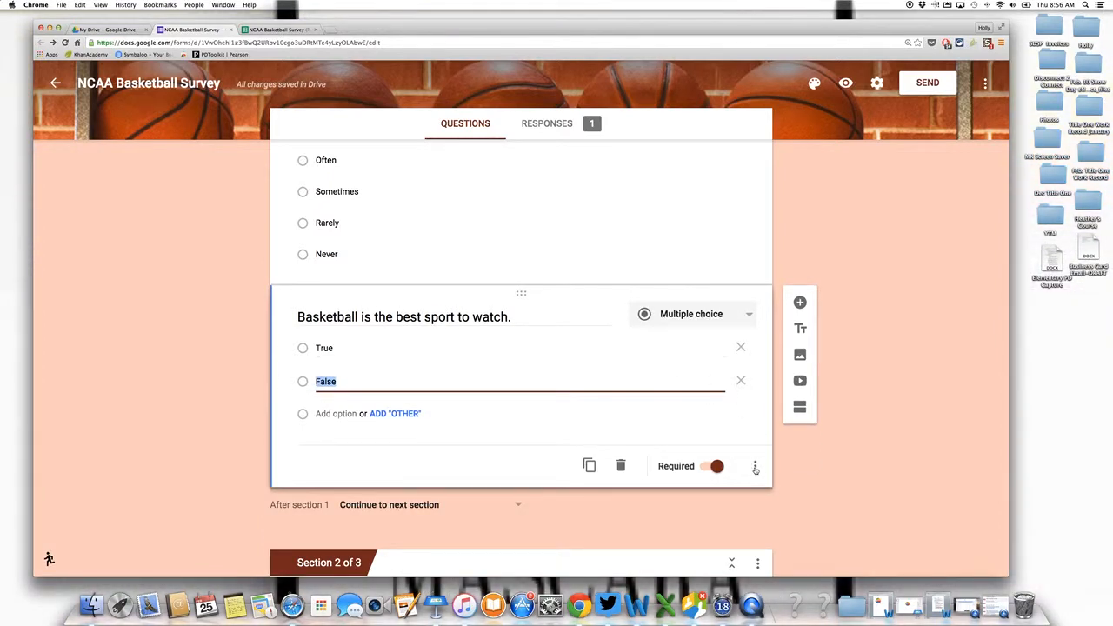
{"action": "left_click", "coordinate": [755, 466]}
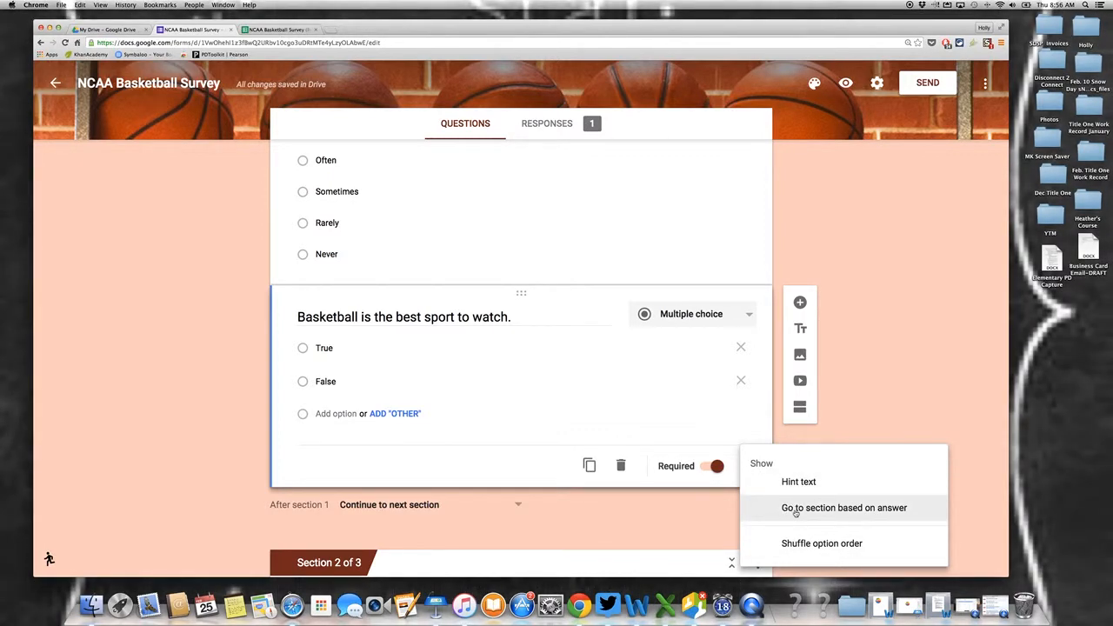
{"action": "left_click", "coordinate": [794, 513]}
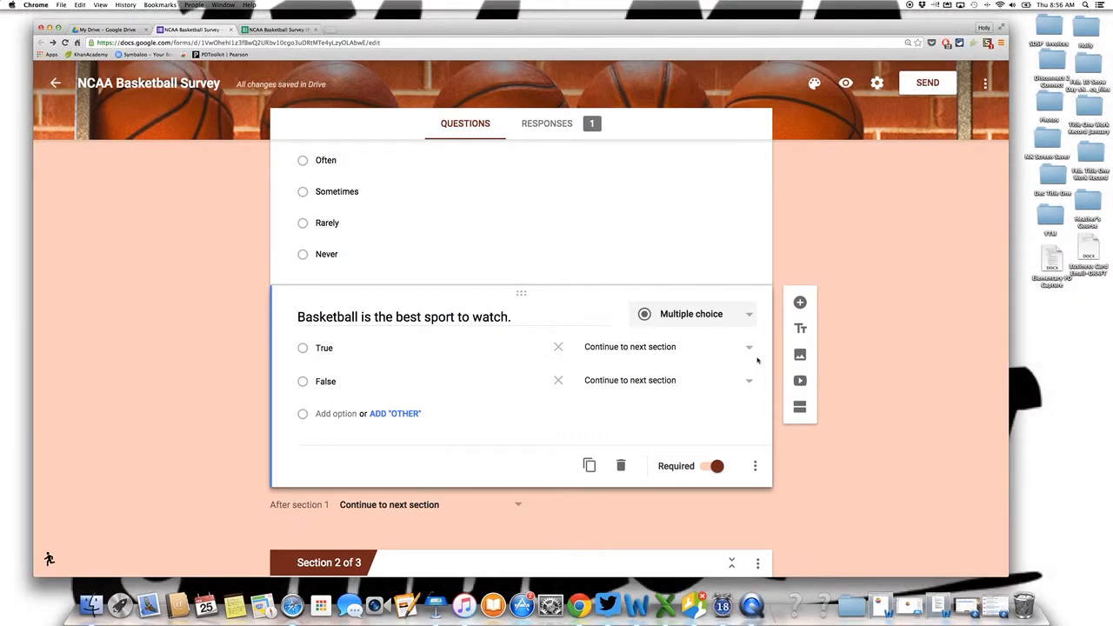
Send respondents who answer True to the basketball viewing question to section 3.
{"action": "scroll", "coordinate": [657, 428], "scroll_direction": "down", "scroll_amount": 5}
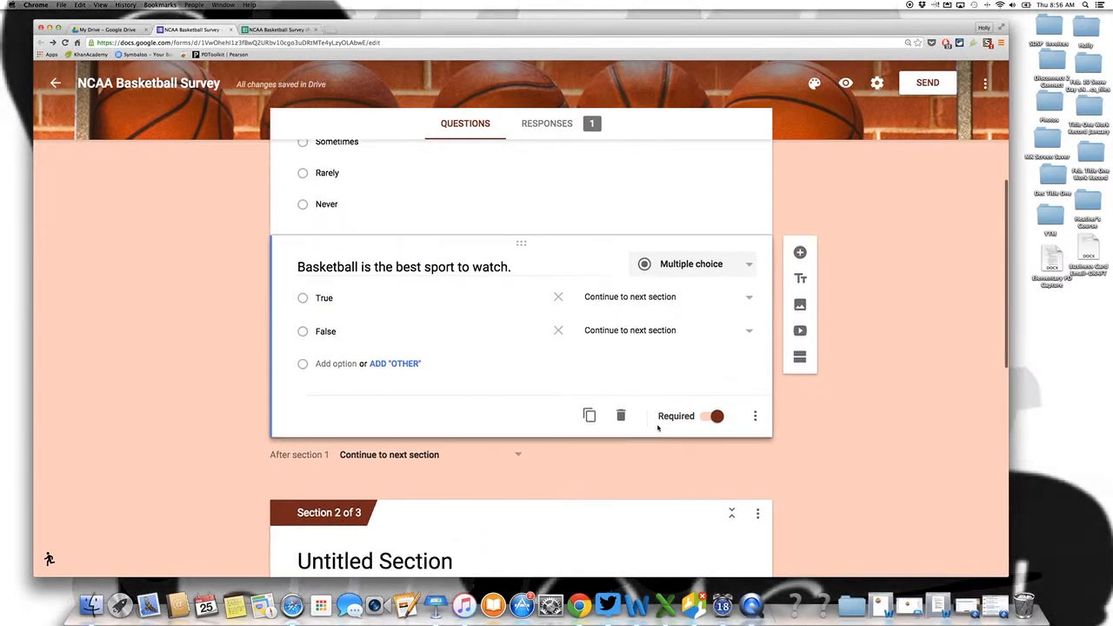
{"action": "scroll", "coordinate": [657, 428], "scroll_direction": "down", "scroll_amount": 2}
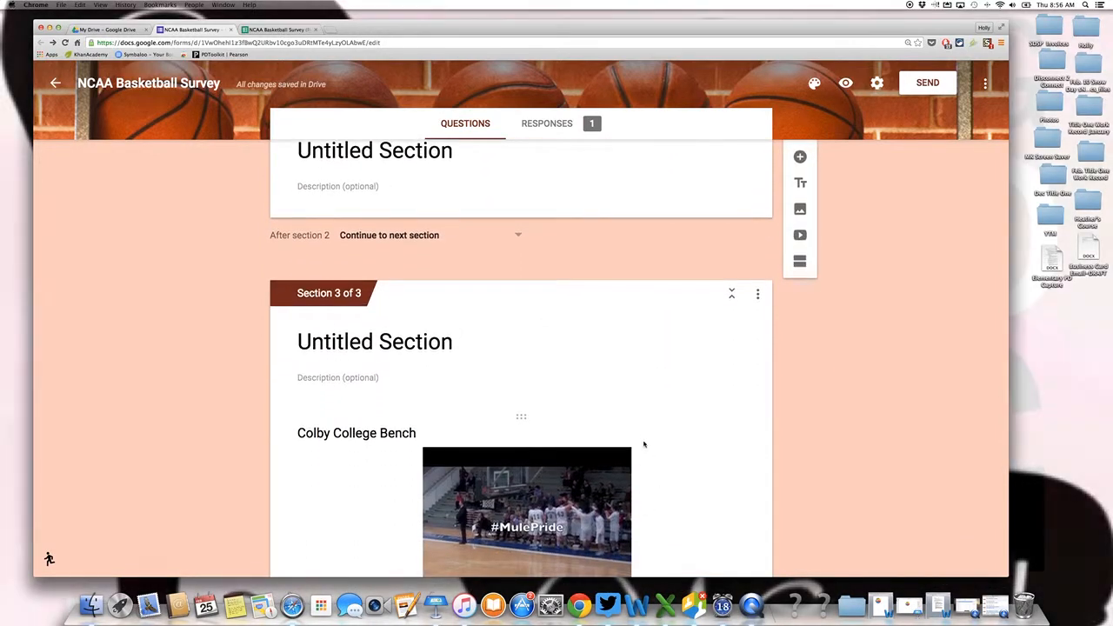
{"action": "scroll", "coordinate": [643, 447], "scroll_direction": "up", "scroll_amount": 5}
{"action": "scroll", "coordinate": [643, 444], "scroll_direction": "up", "scroll_amount": 1}
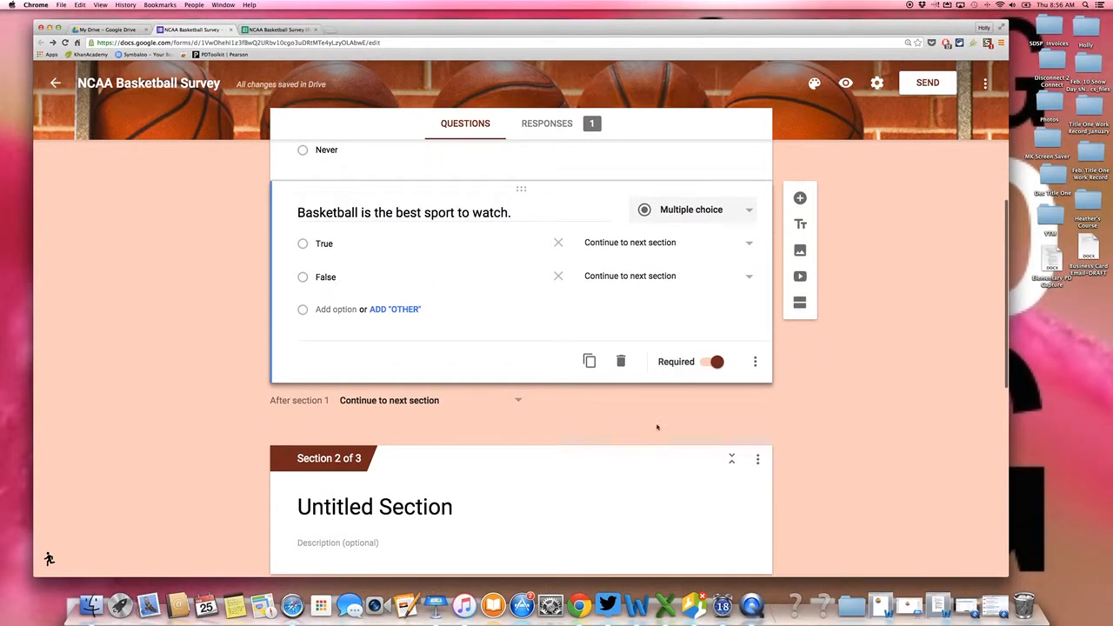
{"action": "left_click", "coordinate": [747, 246]}
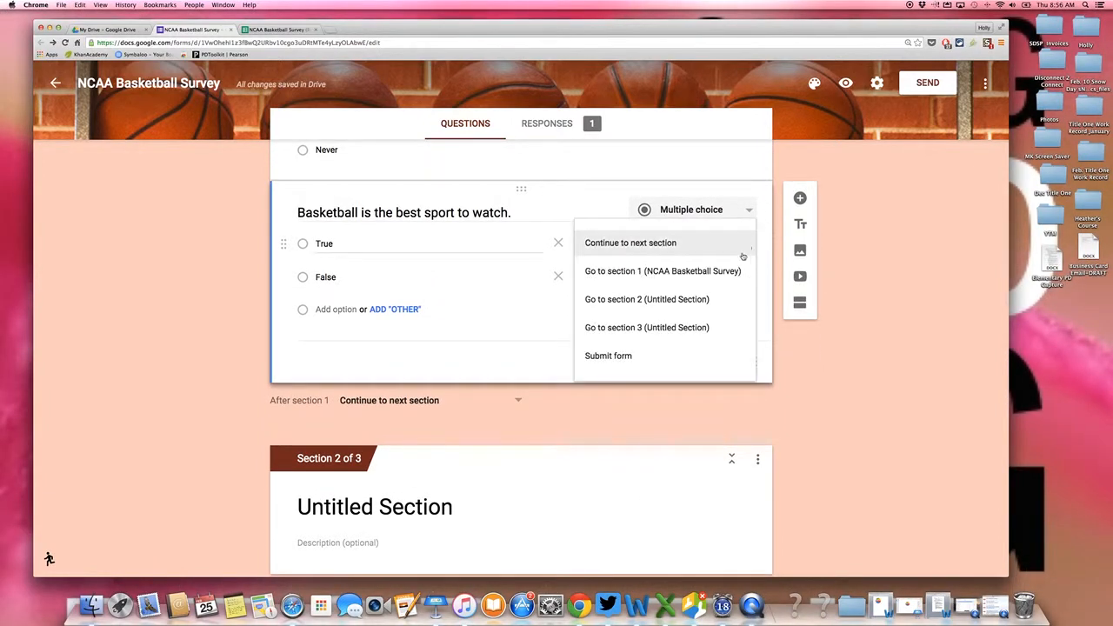
{"action": "left_click", "coordinate": [719, 335]}
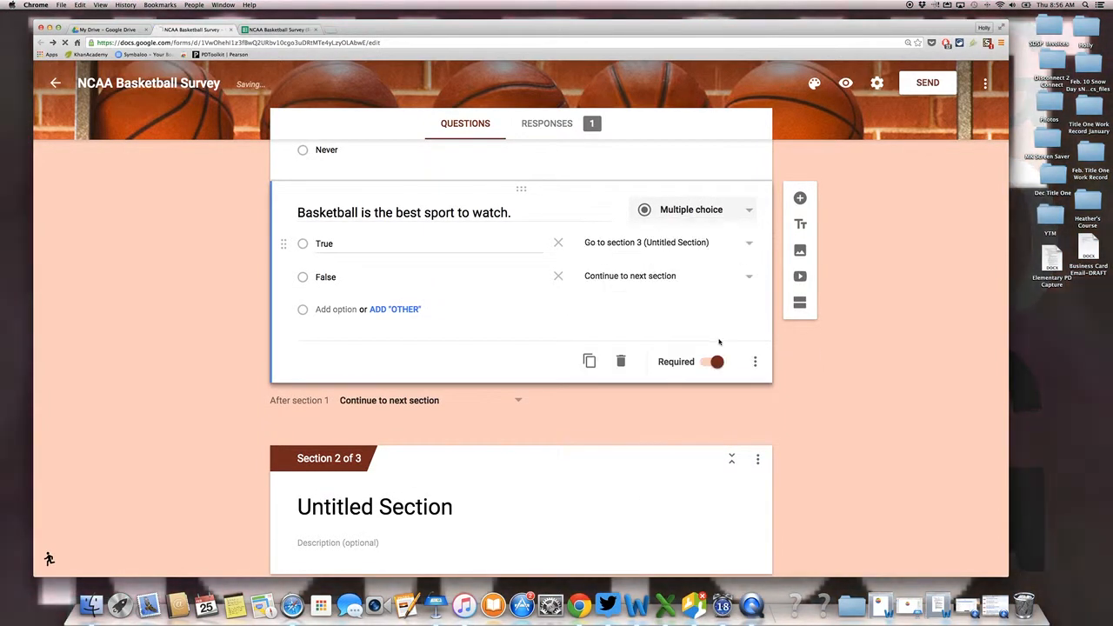
Title the third section "Bench Players".
{"action": "scroll", "coordinate": [696, 429], "scroll_direction": "down", "scroll_amount": 3}
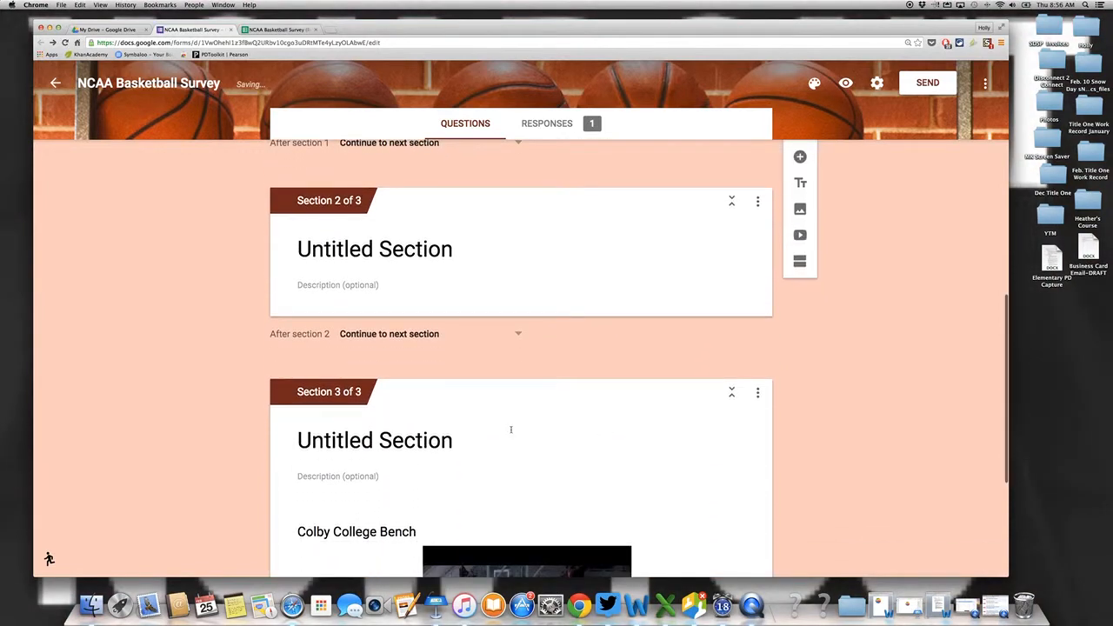
{"action": "scroll", "coordinate": [472, 442], "scroll_direction": "down", "scroll_amount": 1}
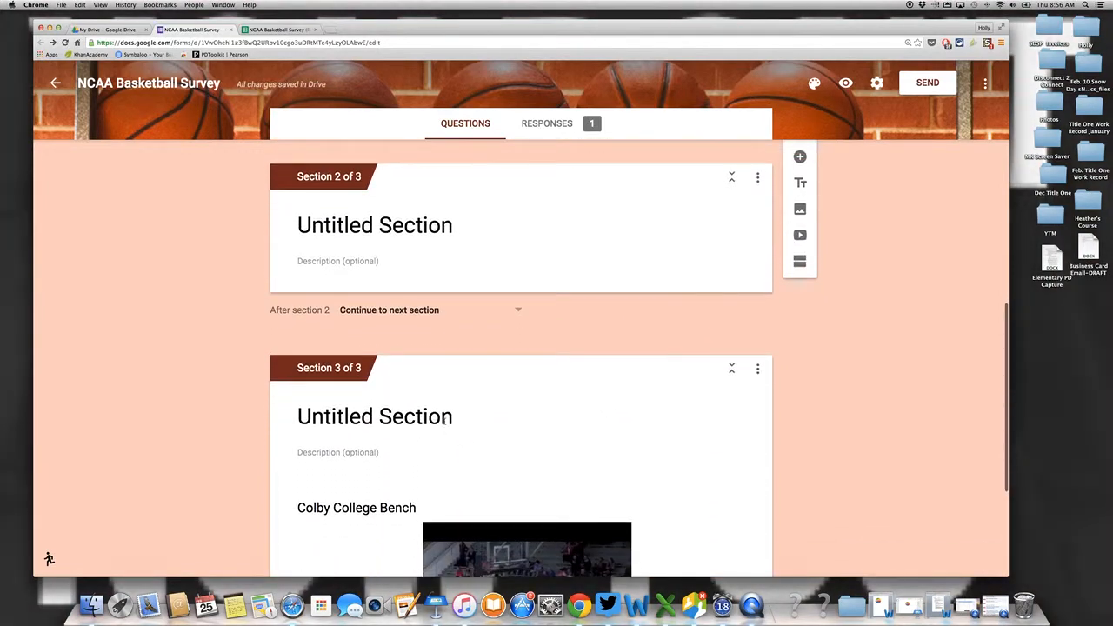
{"action": "left_click", "coordinate": [446, 420]}
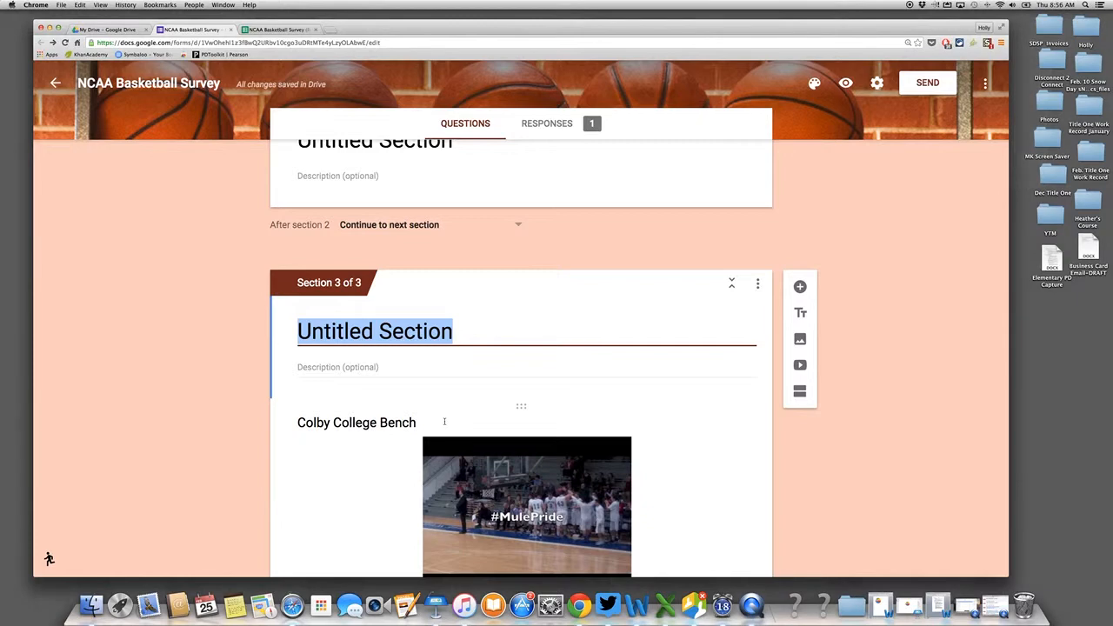
{"action": "type", "text": "Benc"}
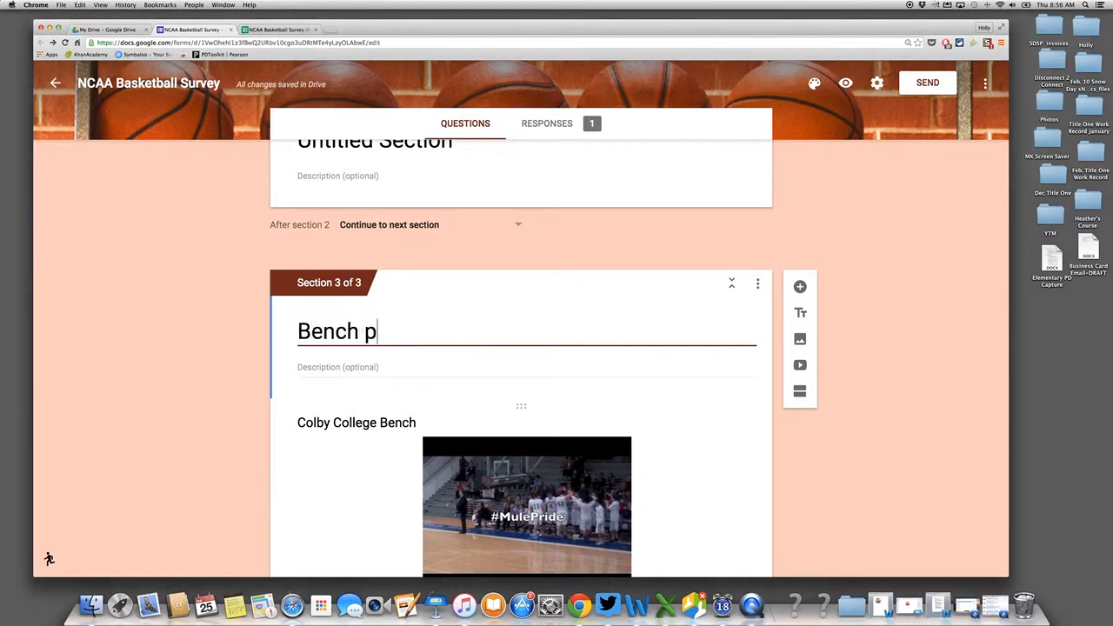
{"action": "type", "text": "h Players"}
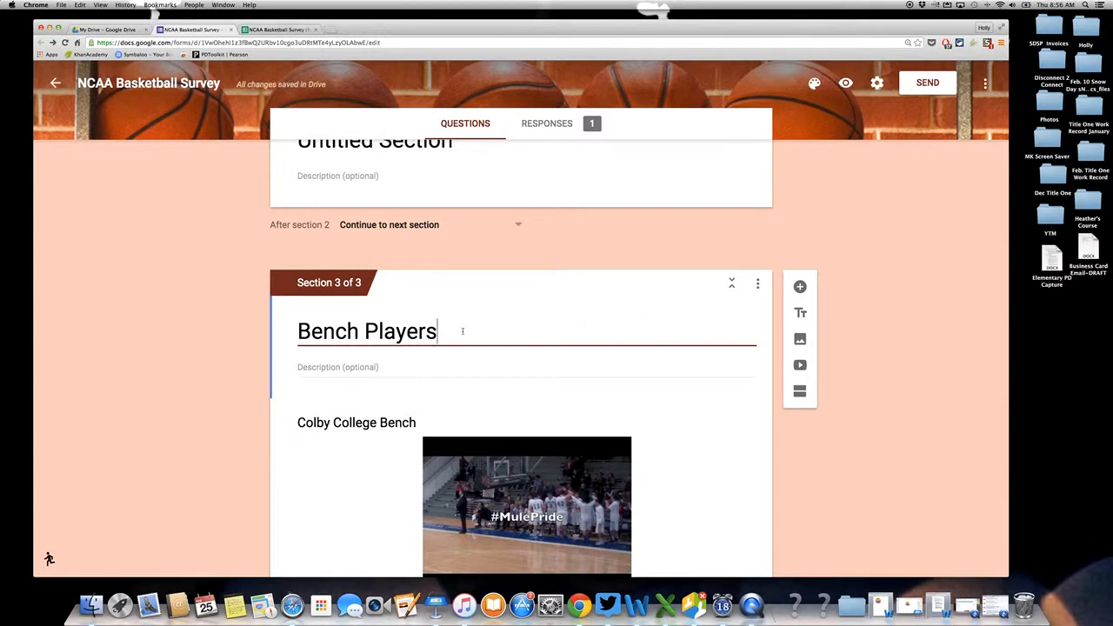
Clear the third section's title so the field is left blank.
{"action": "left_click_drag", "start_coordinate": [462, 328], "coordinate": [234, 330]}
{"action": "key", "text": "BackSpace"}
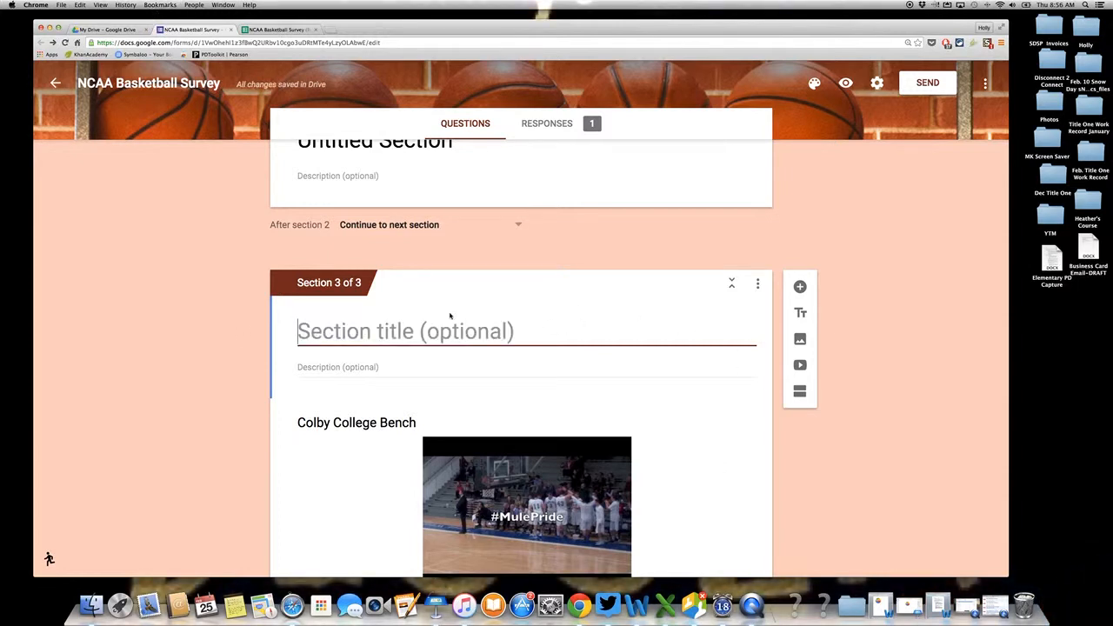
Send respondents who answer False to "Basketball is the best sport to watch." to section 2.
{"action": "scroll", "coordinate": [739, 275], "scroll_direction": "up", "scroll_amount": 5}
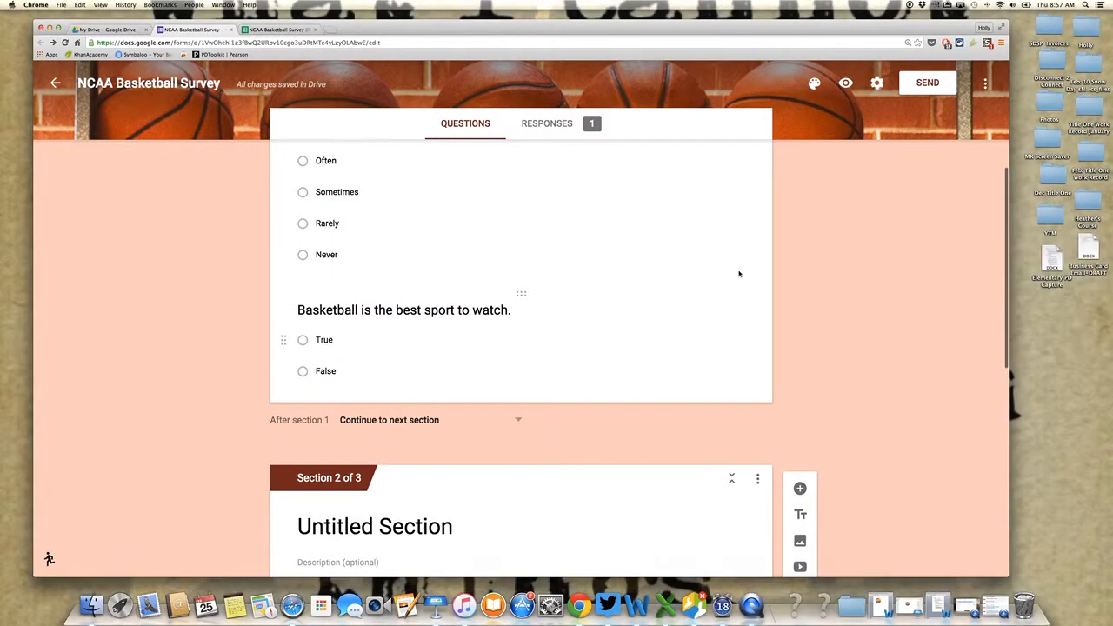
{"action": "left_click", "coordinate": [649, 368]}
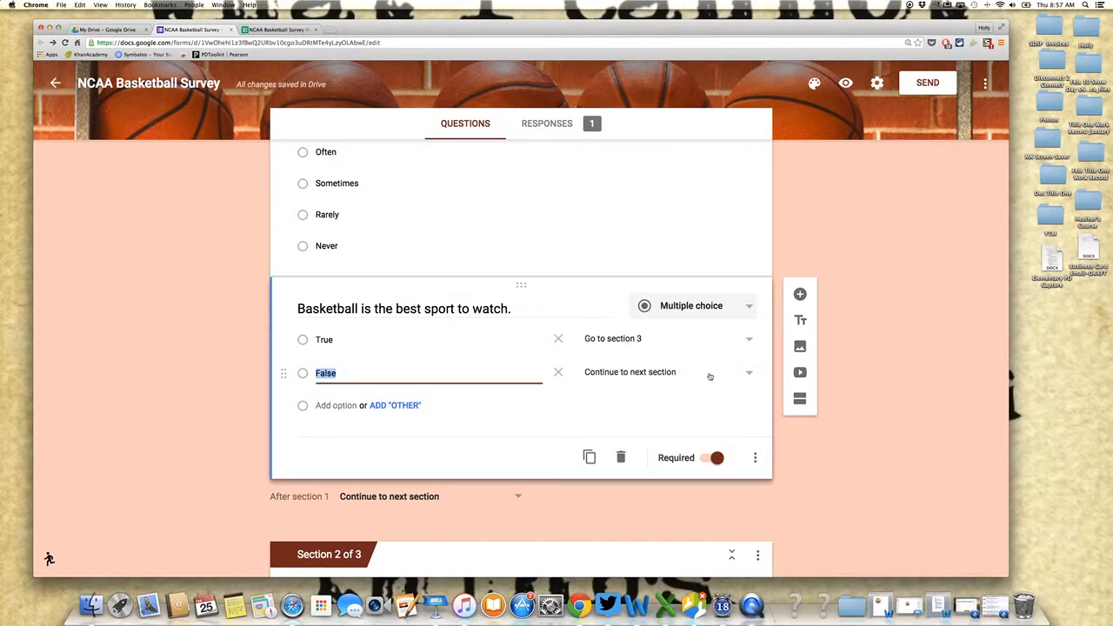
{"action": "left_click", "coordinate": [710, 376]}
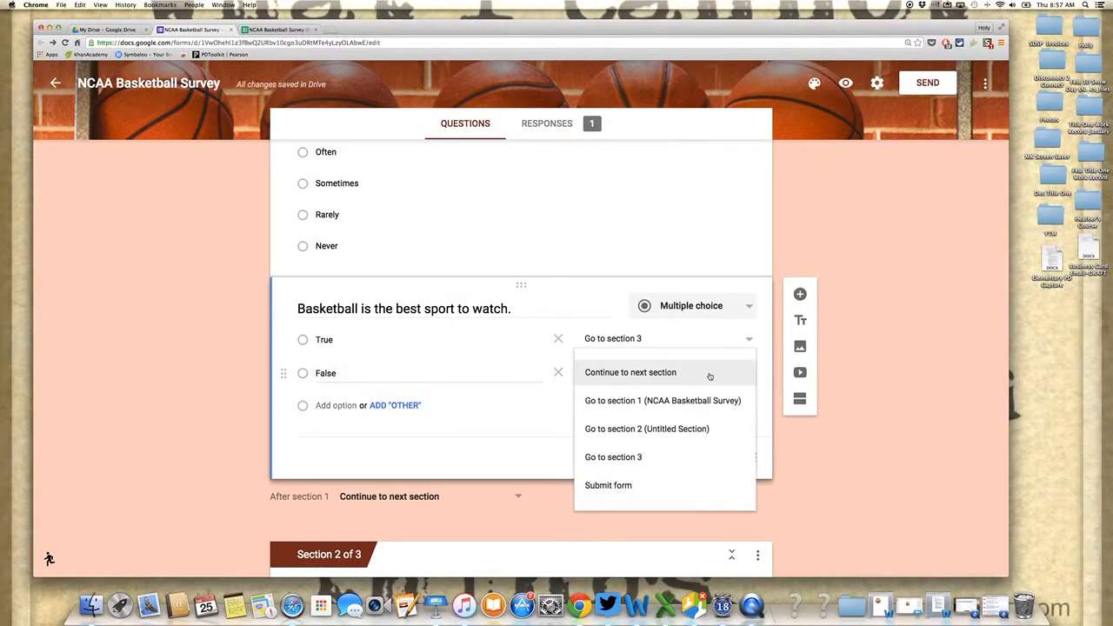
{"action": "left_click", "coordinate": [705, 433]}
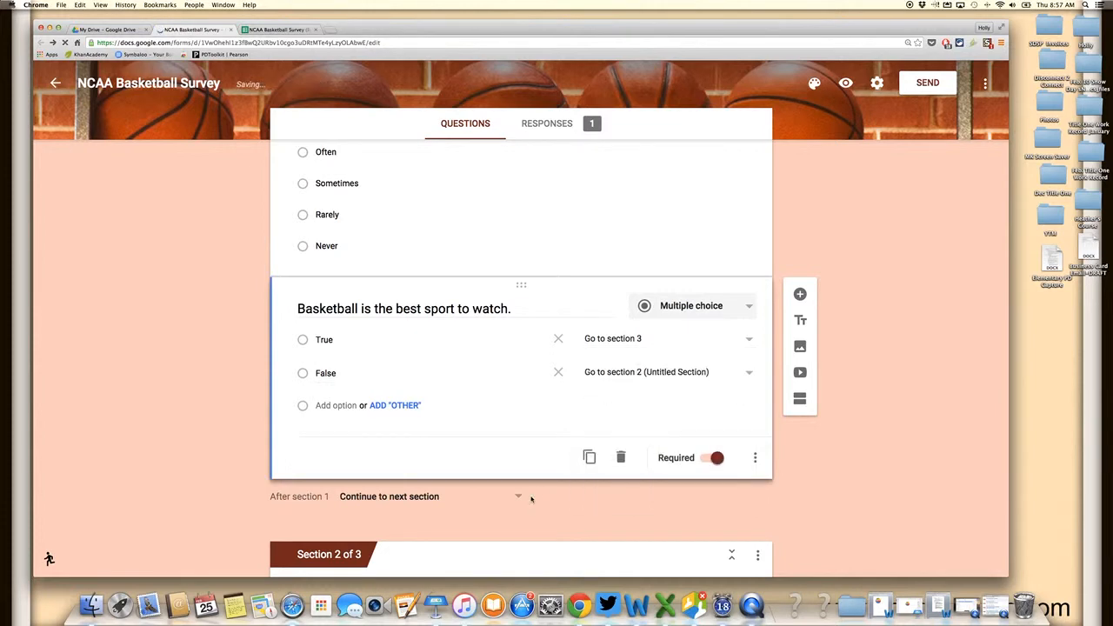
Title the second section "I don't love watching basketball.".
{"action": "scroll", "coordinate": [532, 499], "scroll_direction": "down", "scroll_amount": 3}
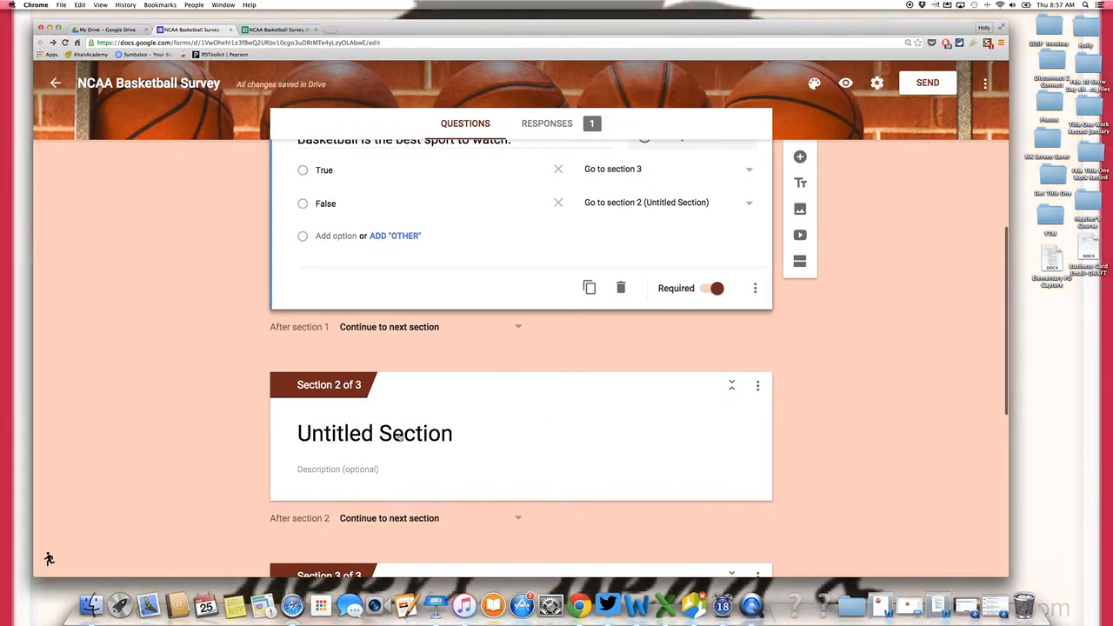
{"action": "left_click", "coordinate": [399, 437]}
{"action": "type", "text": "Do"}
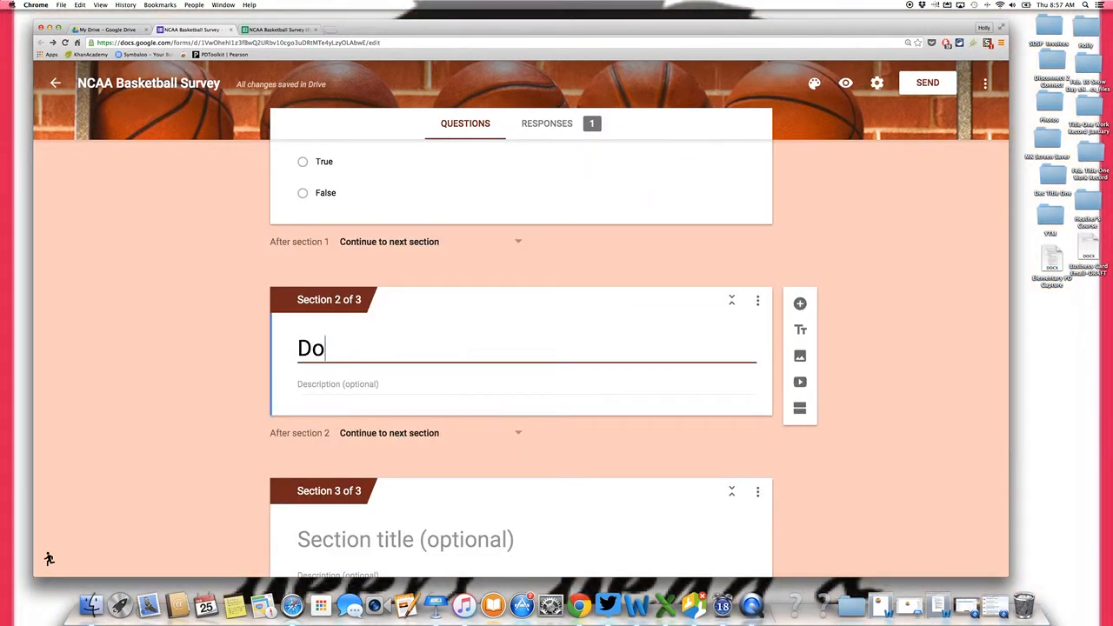
{"action": "type", "text": "n't L"}
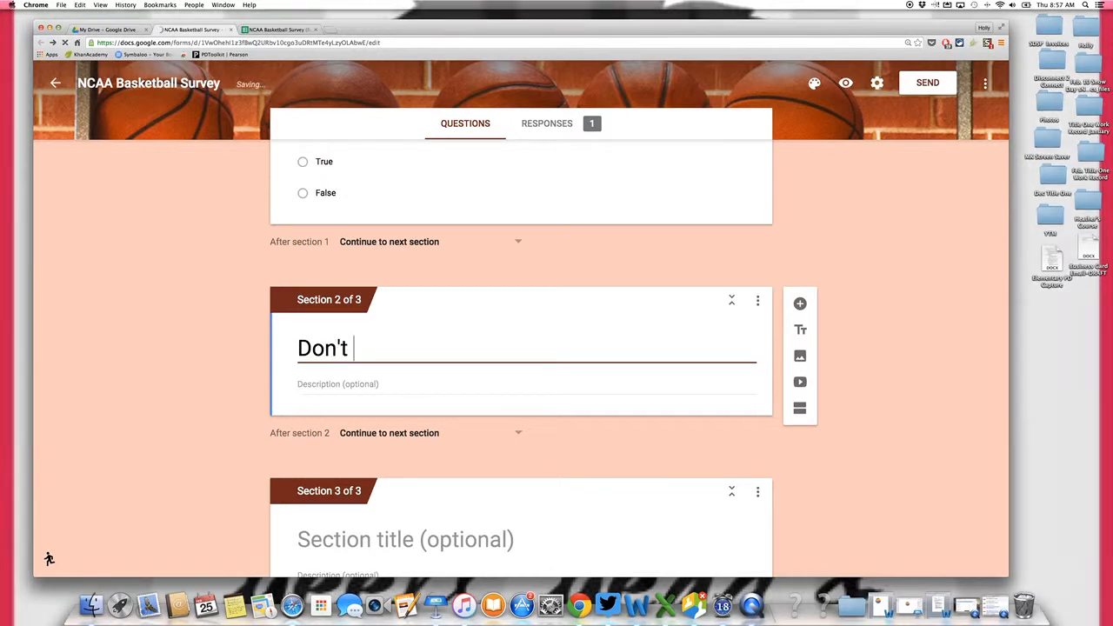
{"action": "type", "text": "o"}
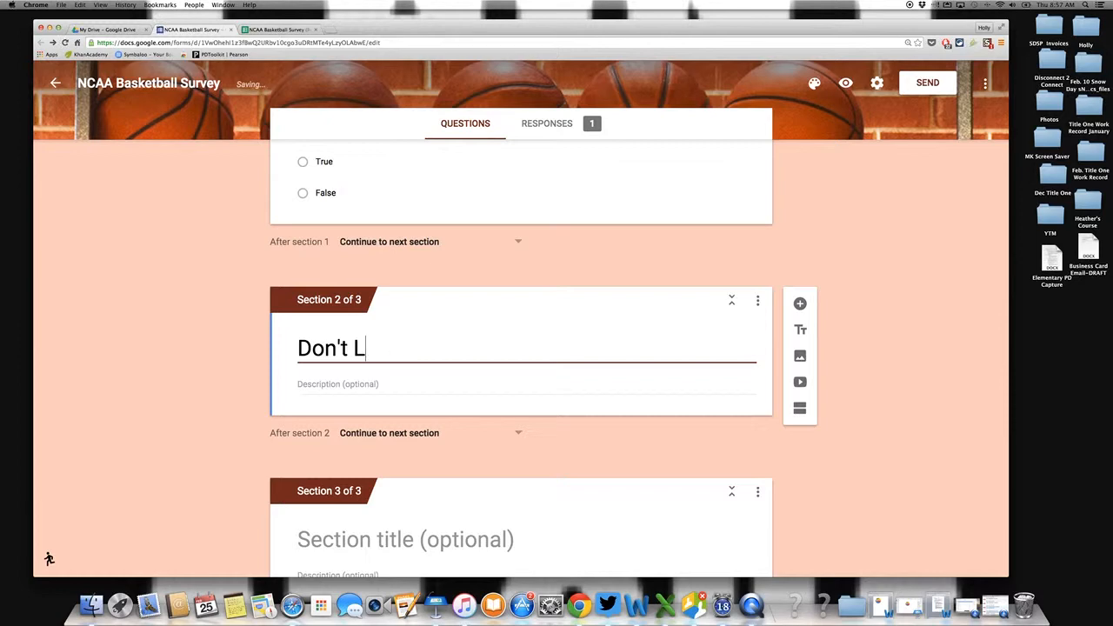
{"action": "key", "text": "BackSpace"}
{"action": "type", "text": "I don'"}
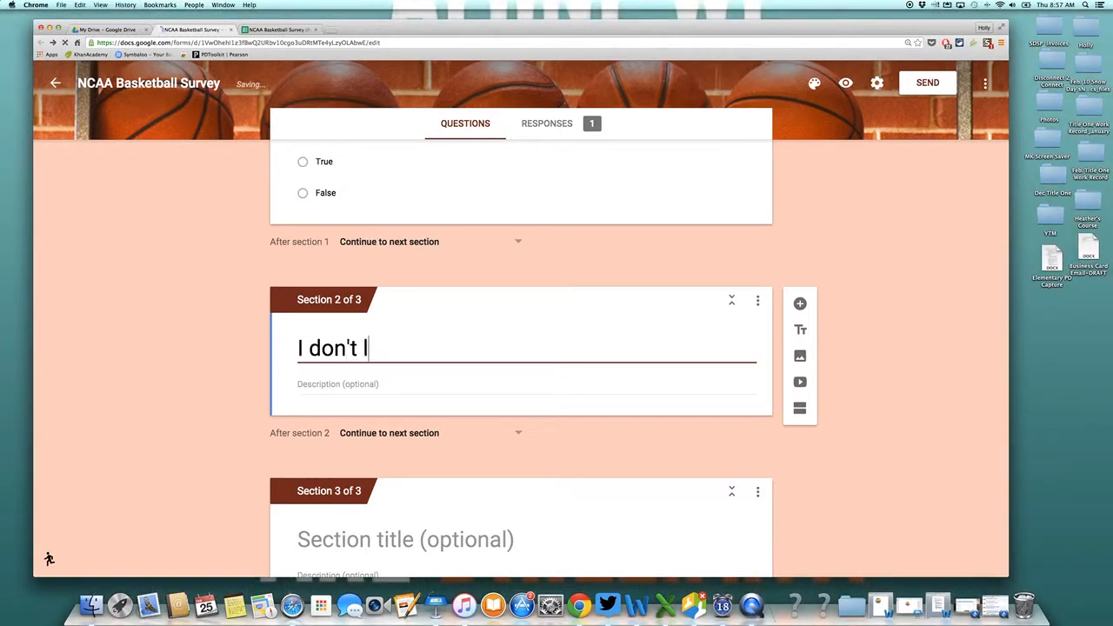
{"action": "type", "text": "t love wat"}
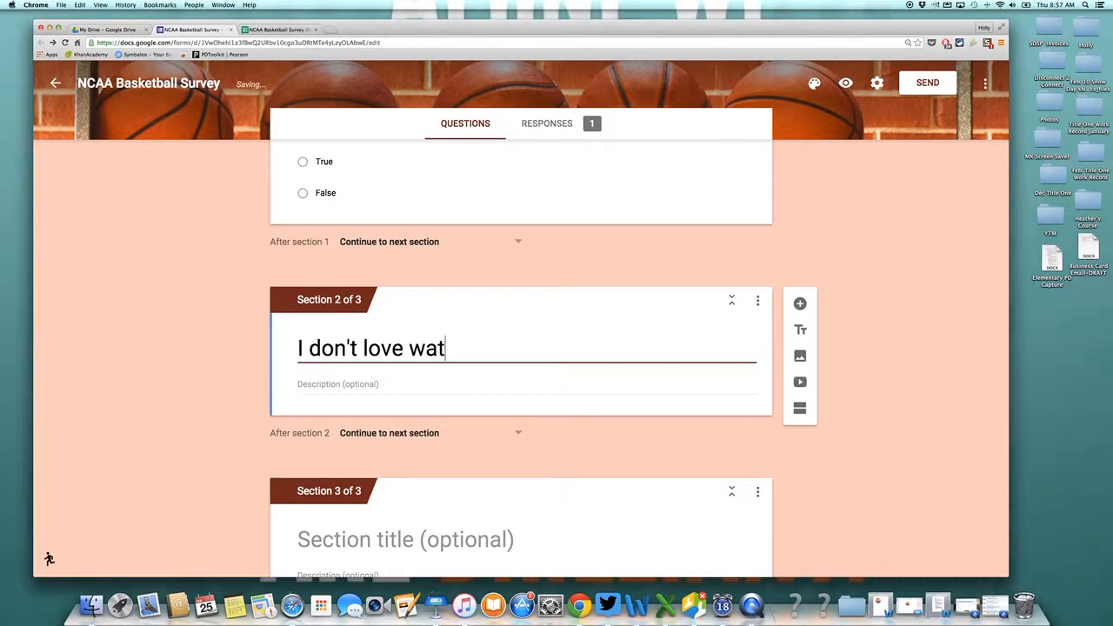
{"action": "type", "text": "ching basket"}
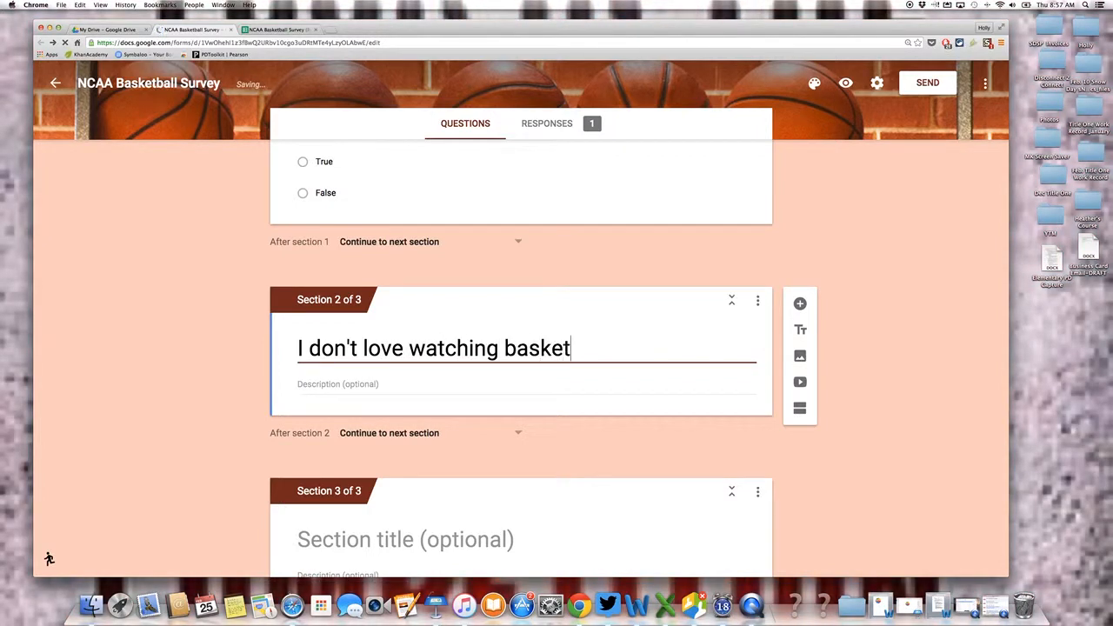
{"action": "type", "text": "ball."}
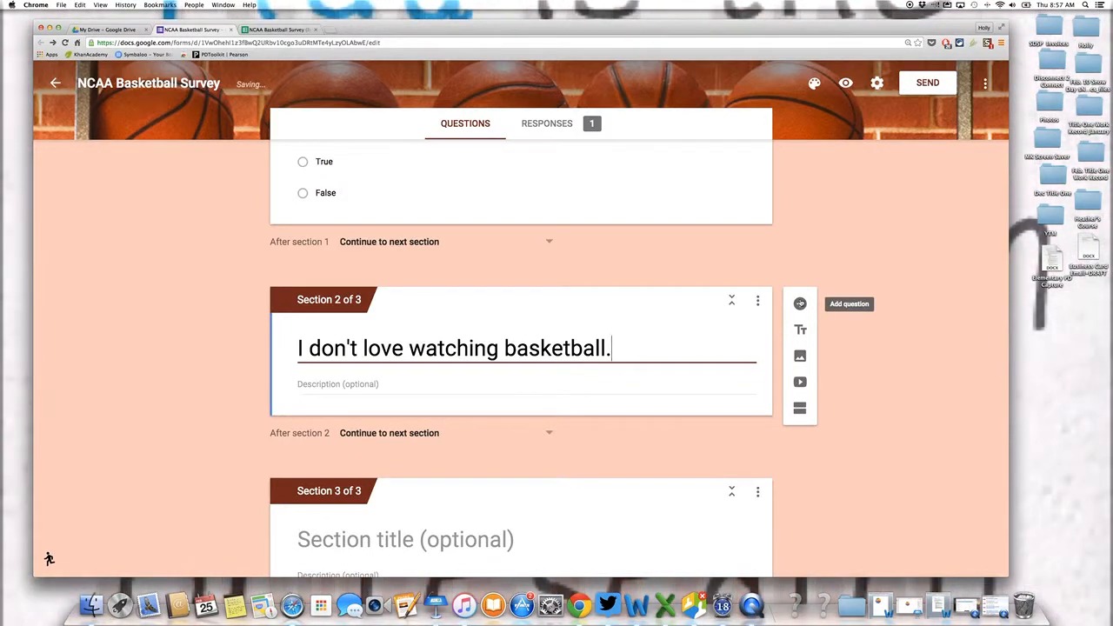
Add a checkboxes question to section 2 reading "Which of these explains why you do not like watching basketball.".
{"action": "left_click", "coordinate": [799, 303]}
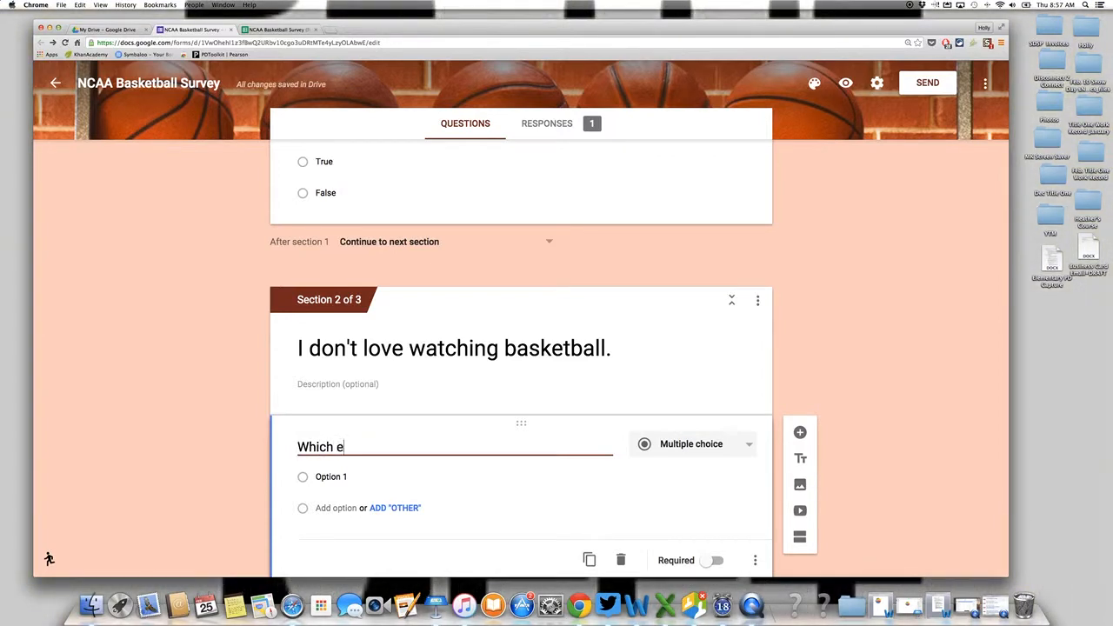
{"action": "key", "text": "BackSpace"}
{"action": "type", "text": "of "}
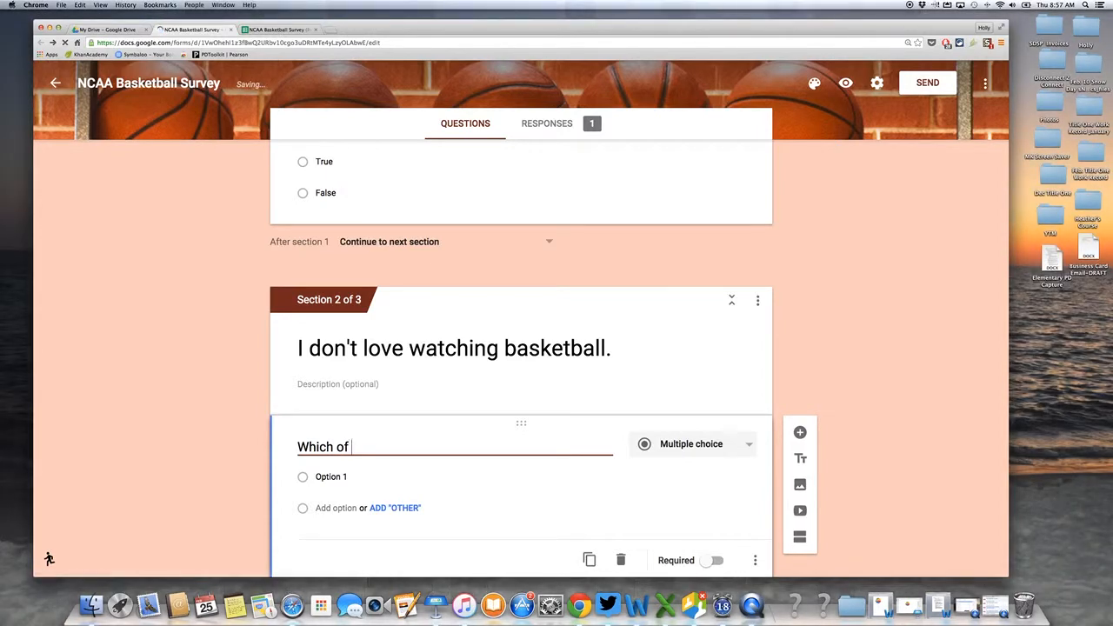
{"action": "type", "text": "these explain"}
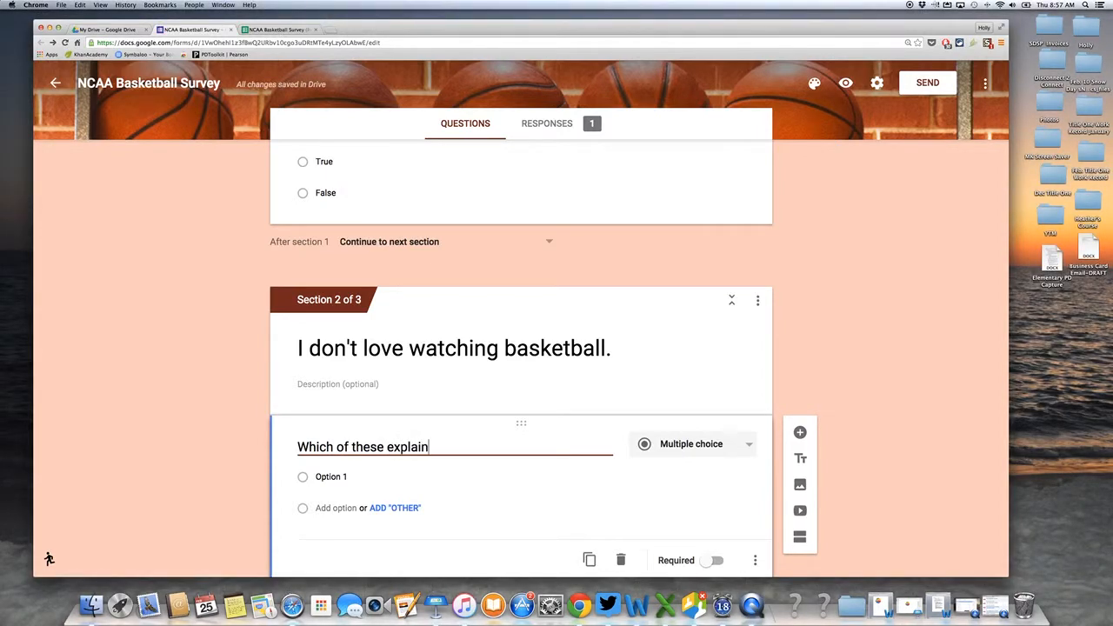
{"action": "type", "text": "s why you do no"}
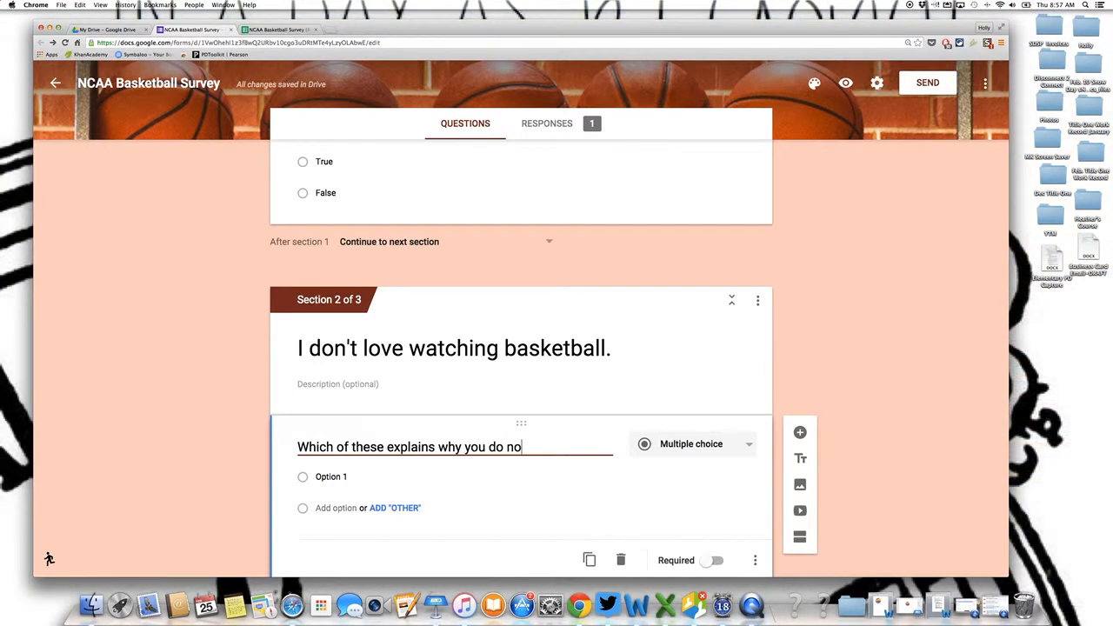
{"action": "type", "text": "t like watching basketball."}
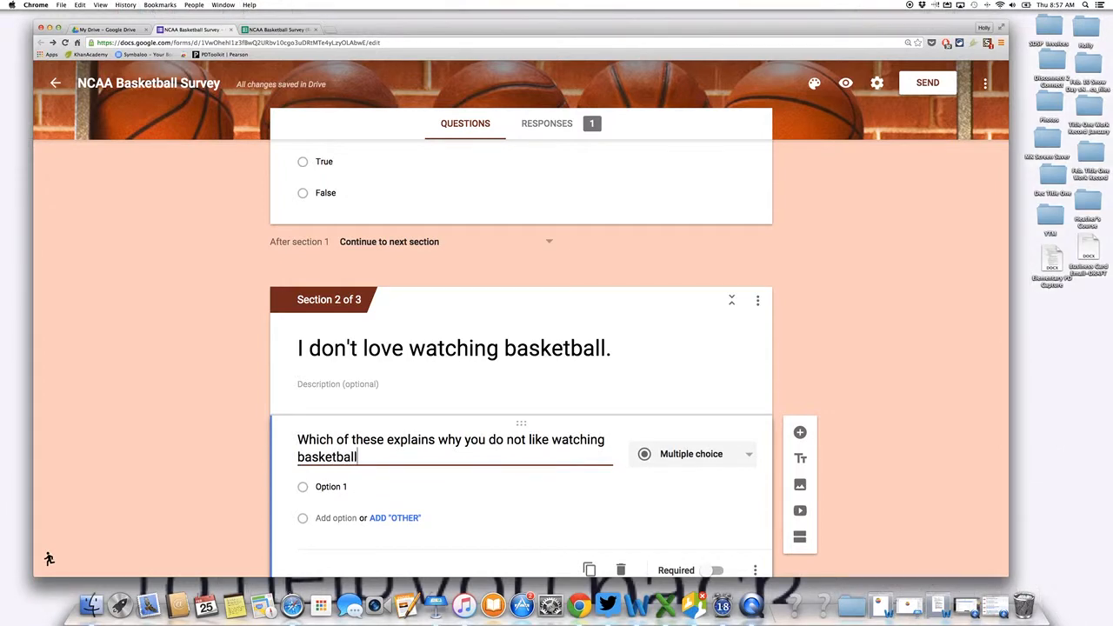
{"action": "left_click", "coordinate": [720, 462]}
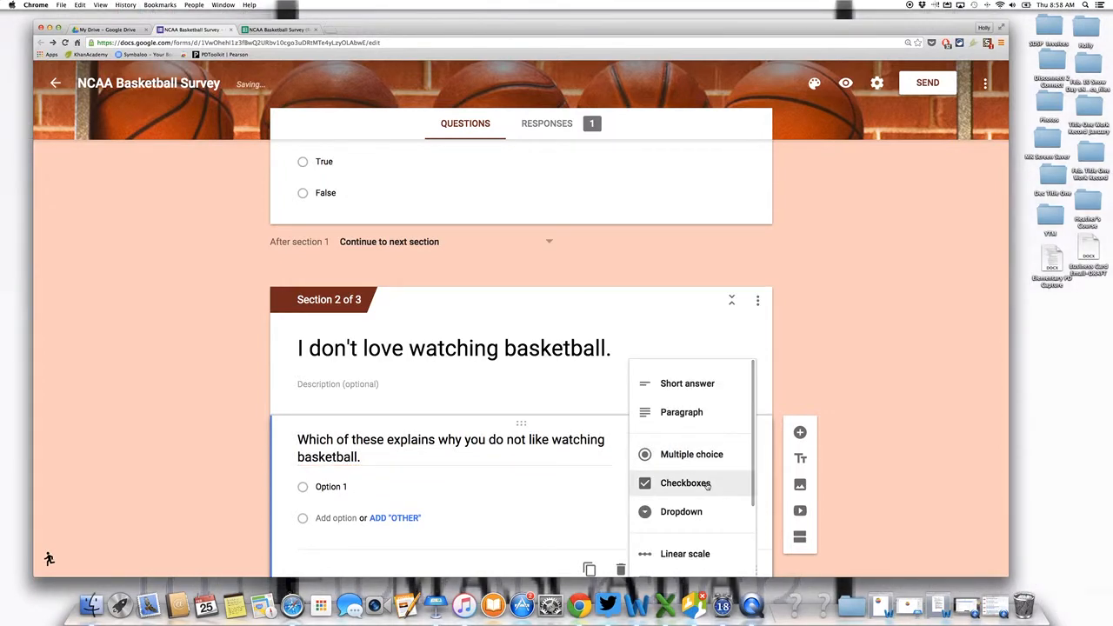
Enter "It's boring." and "I don't understand the game." as the first two answer options of the checkboxes question.
{"action": "left_click", "coordinate": [348, 487]}
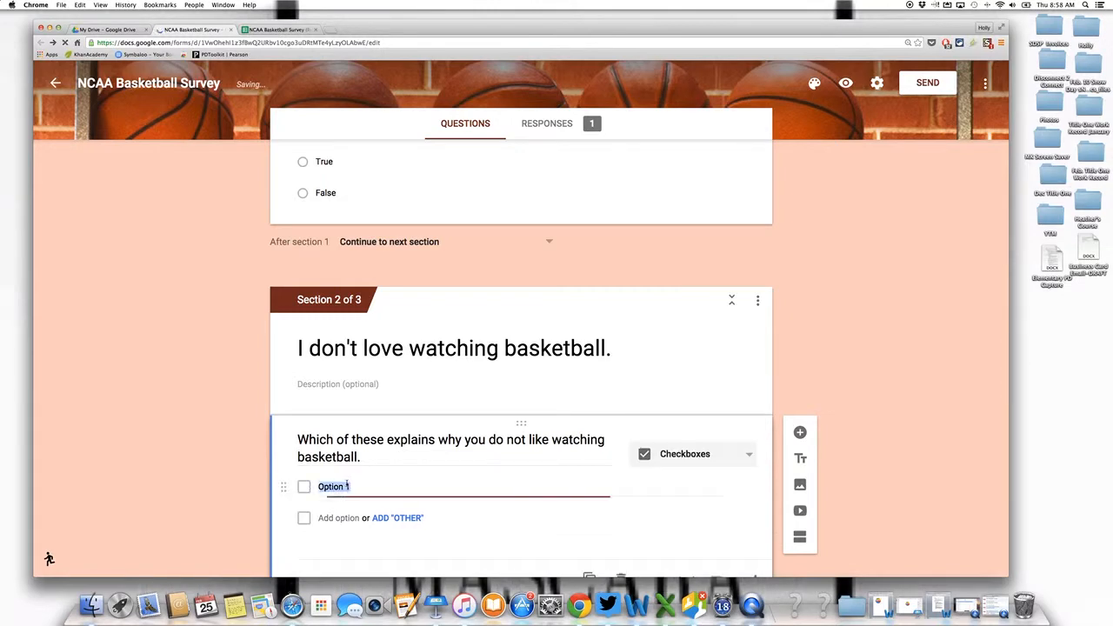
{"action": "type", "text": "It"}
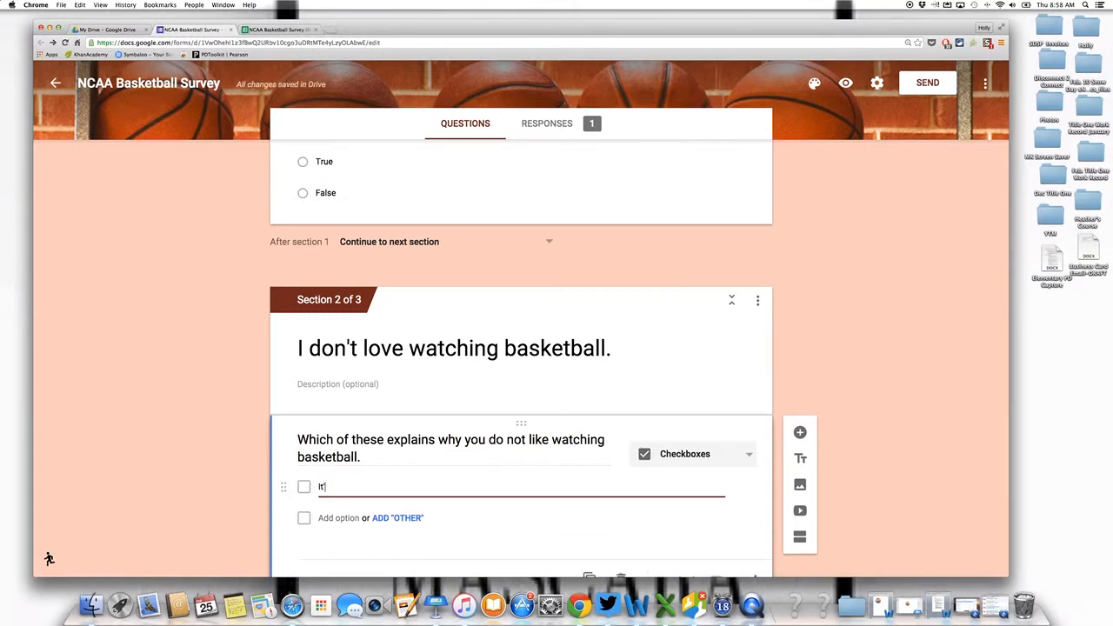
{"action": "type", "text": "'s boring."}
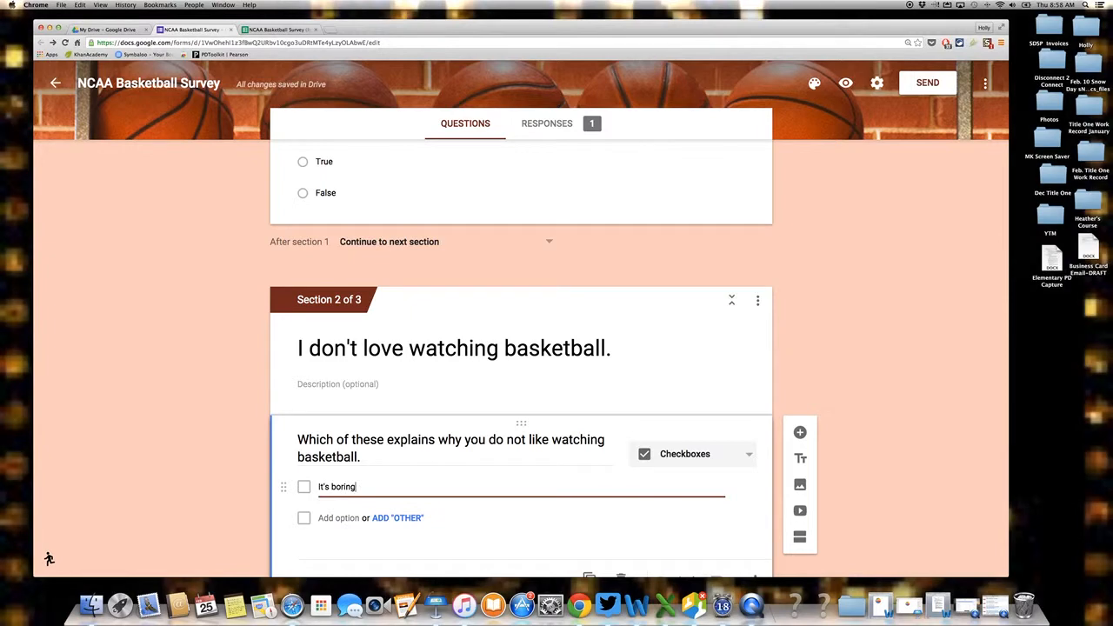
{"action": "left_click", "coordinate": [336, 518]}
{"action": "type", "text": "I don't understan"}
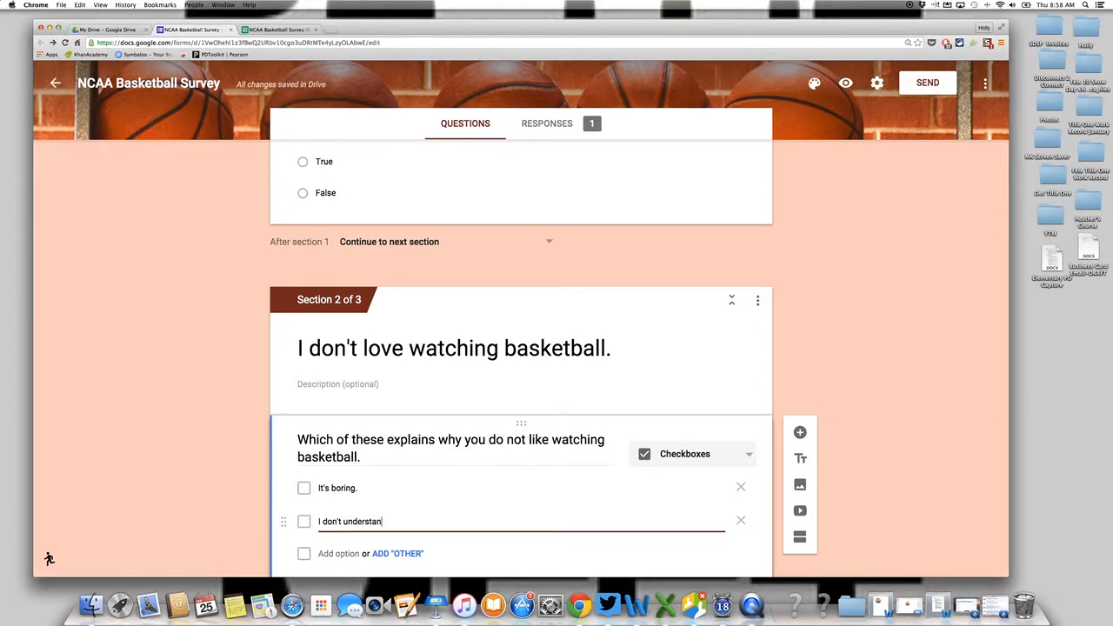
{"action": "type", "text": "d the game."}
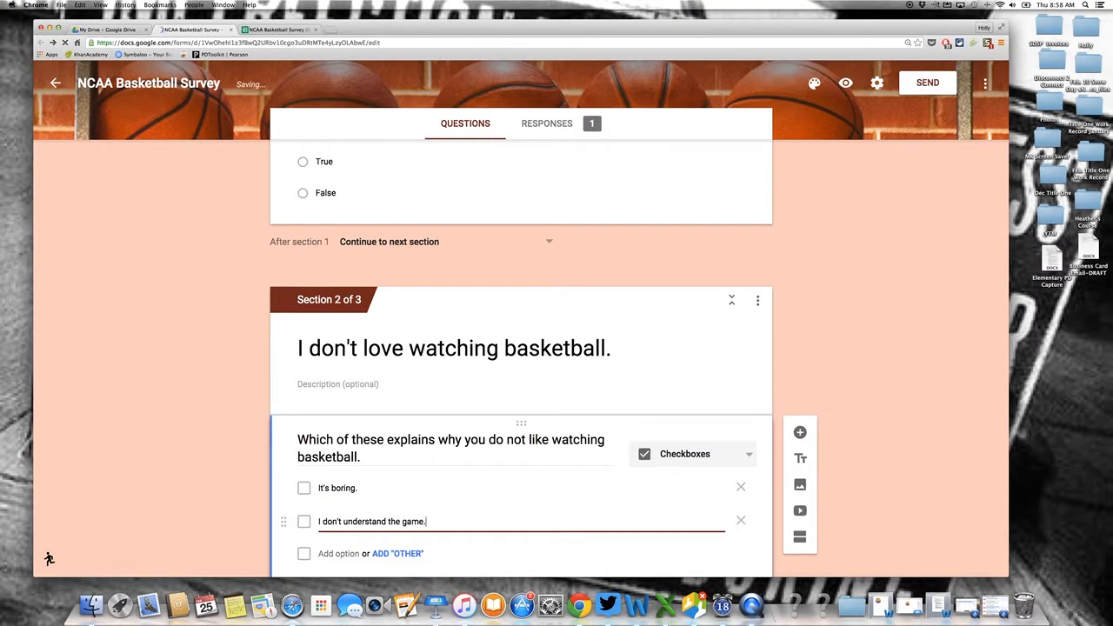
Add a third answer option reading "The announcer's voice gets on my nerves.".
{"action": "key", "text": "Return"}
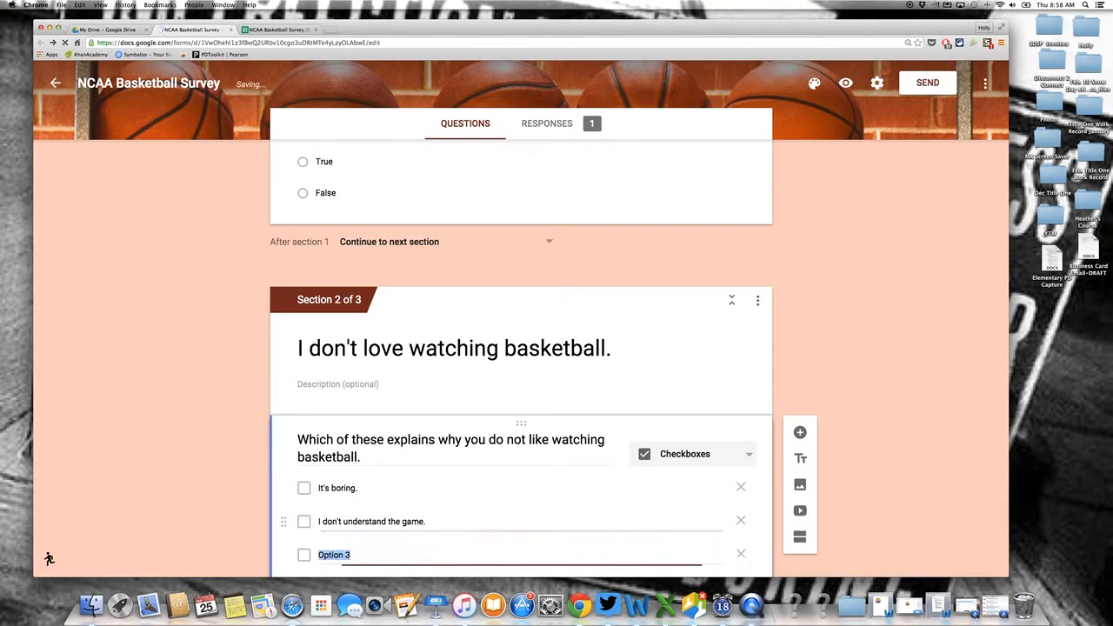
{"action": "type", "text": "The an"}
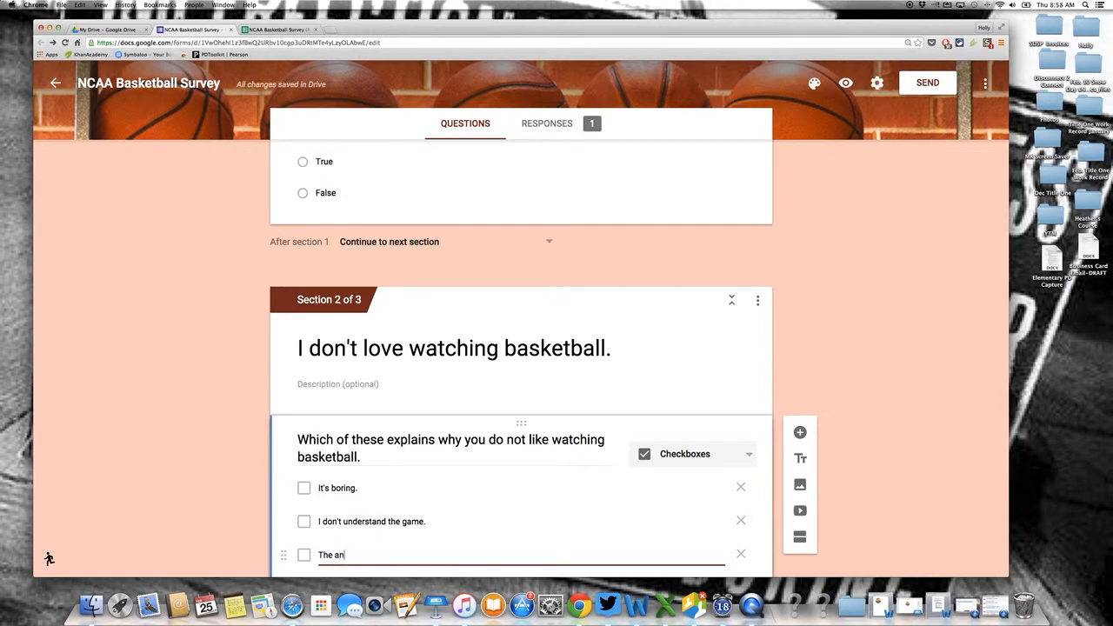
{"action": "type", "text": "nounce"}
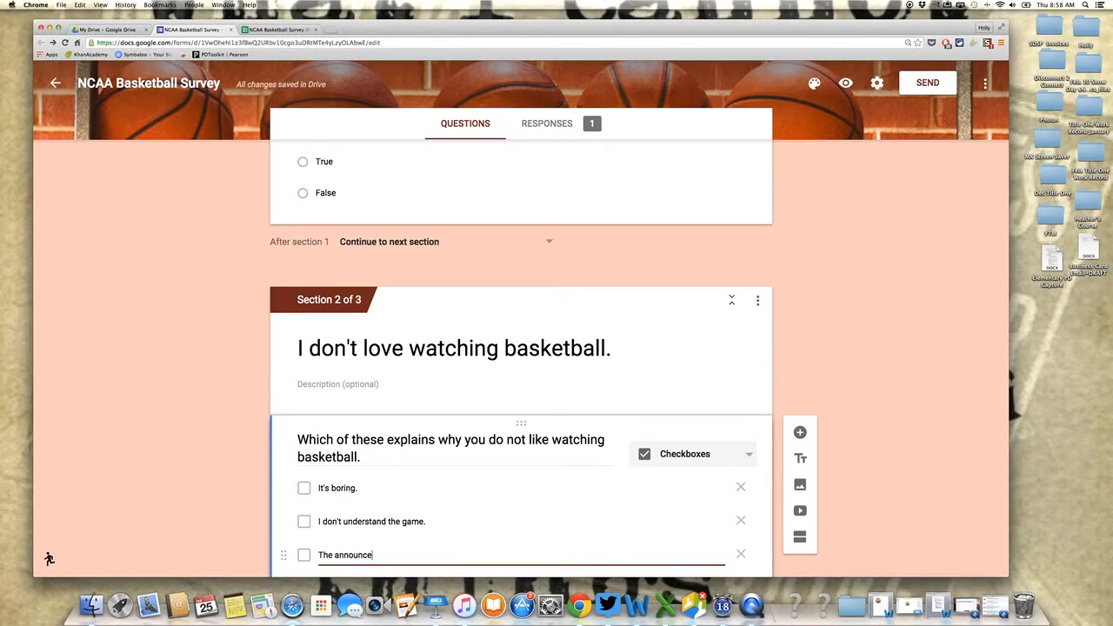
{"action": "type", "text": "r's"}
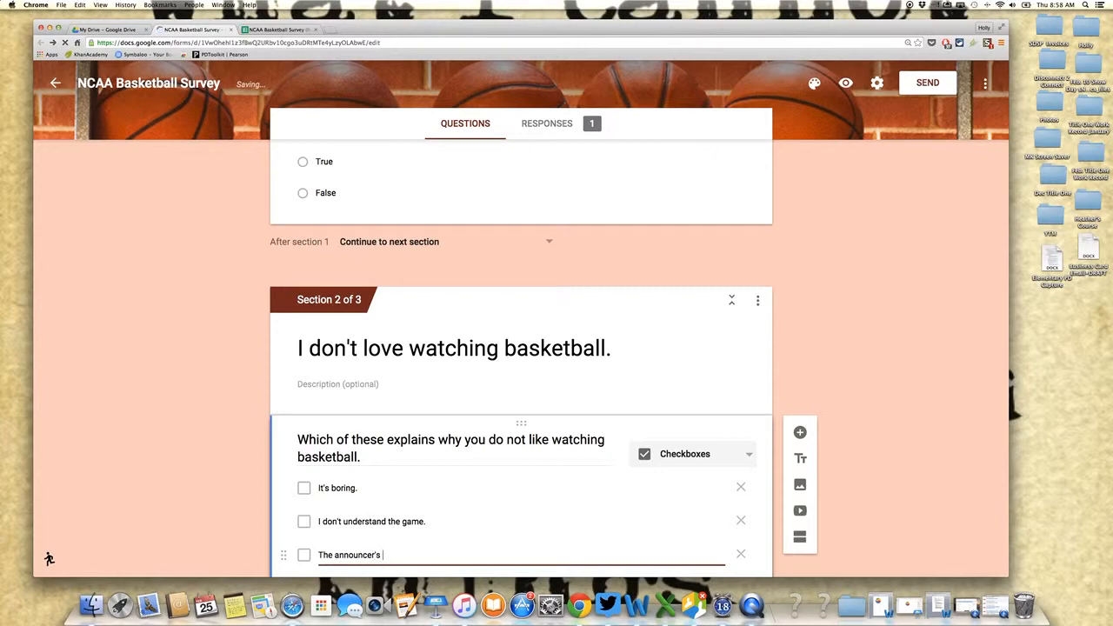
{"action": "type", "text": " voice gets on m"}
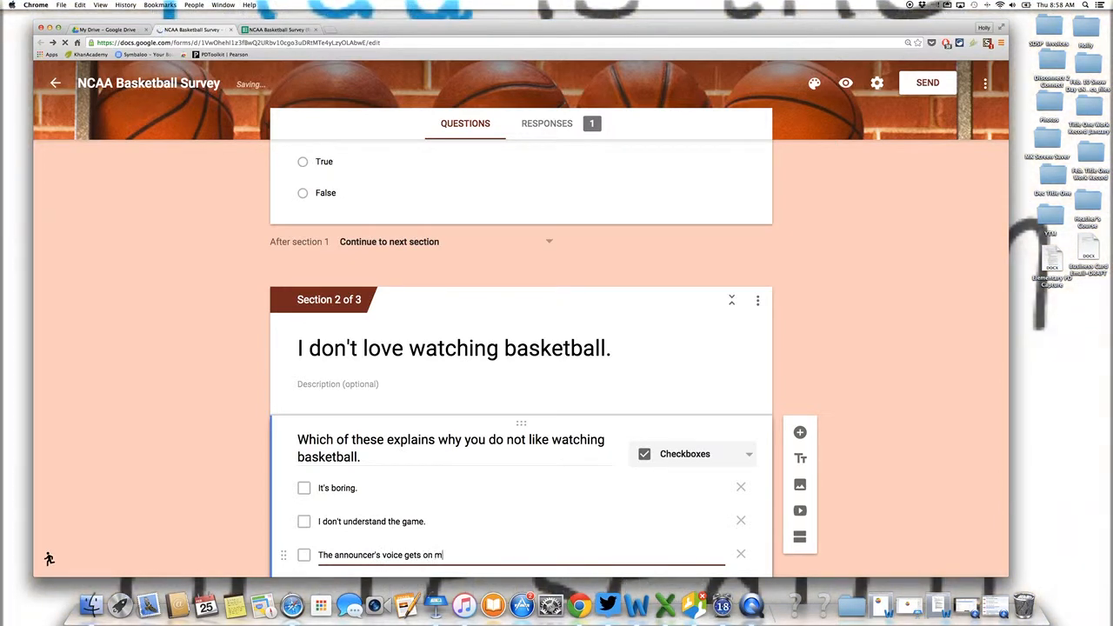
{"action": "type", "text": "y nerves"}
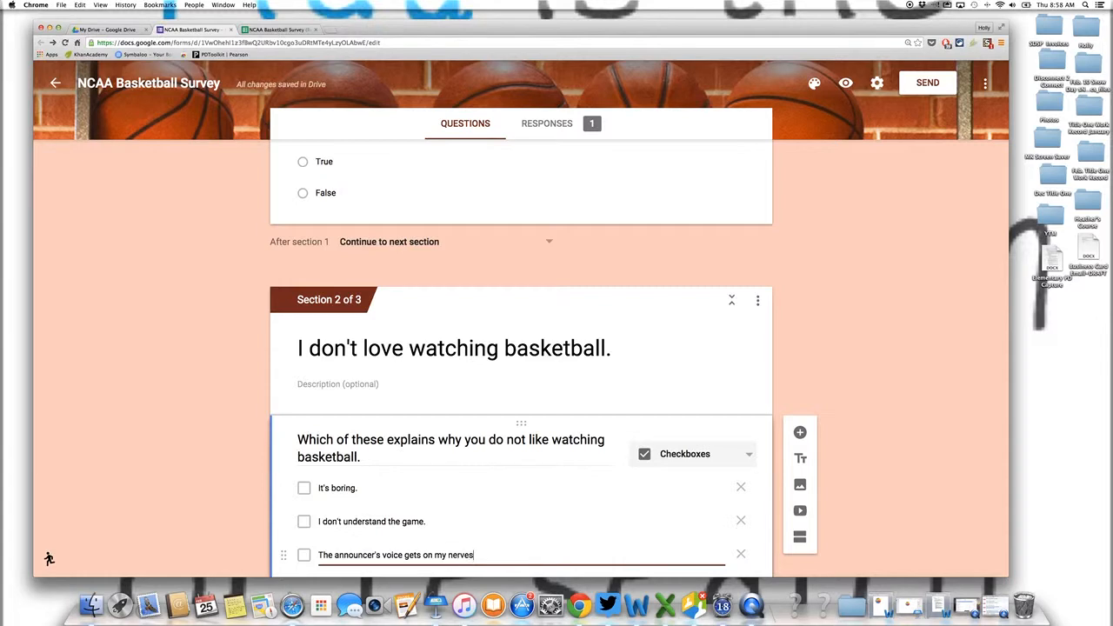
{"action": "type", "text": "."}
Review section 2 with its checkboxes question, its after-section setting and the start of section 3.
{"action": "scroll", "coordinate": [341, 522], "scroll_direction": "down", "scroll_amount": 2}
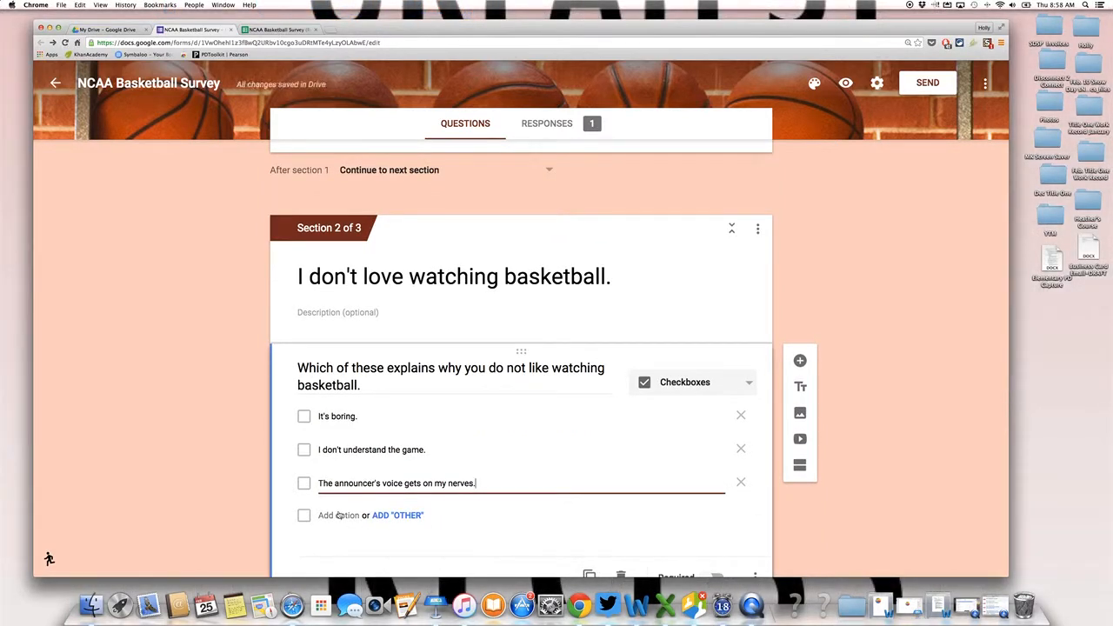
{"action": "scroll", "coordinate": [495, 502], "scroll_direction": "down", "scroll_amount": 4}
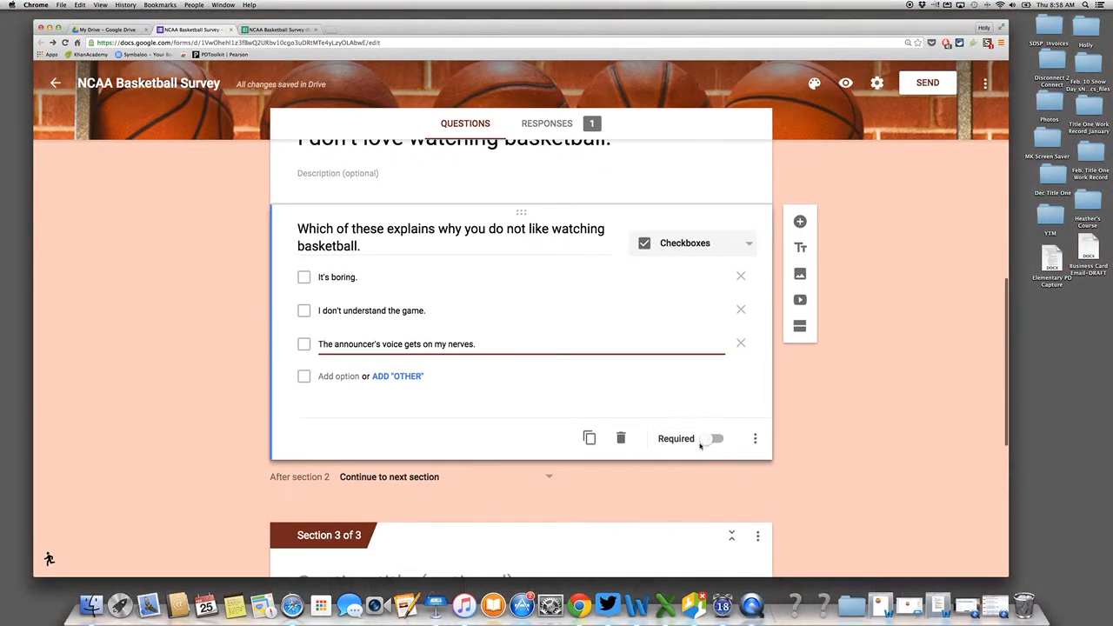
{"action": "scroll", "coordinate": [707, 397], "scroll_direction": "up", "scroll_amount": 2}
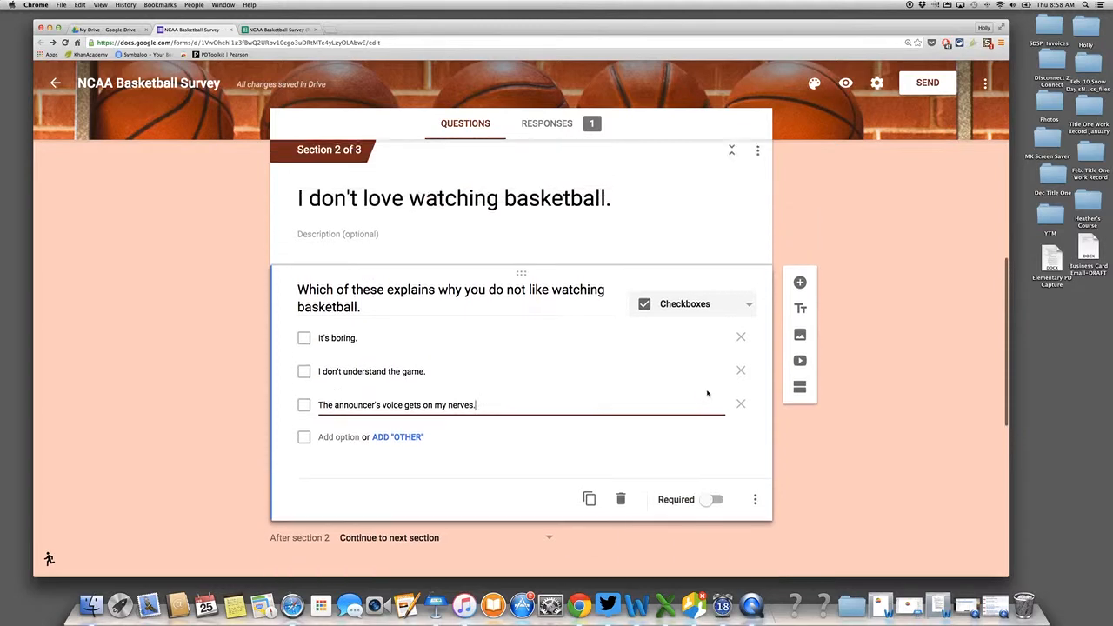
{"action": "scroll", "coordinate": [708, 394], "scroll_direction": "down", "scroll_amount": 3}
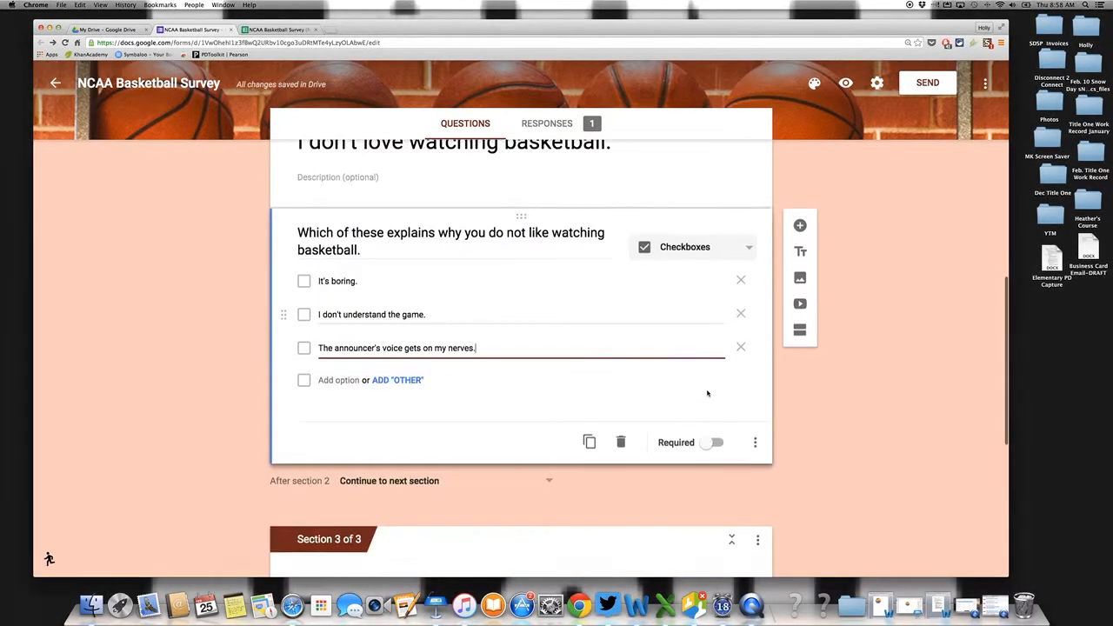
{"action": "scroll", "coordinate": [707, 394], "scroll_direction": "up", "scroll_amount": 3}
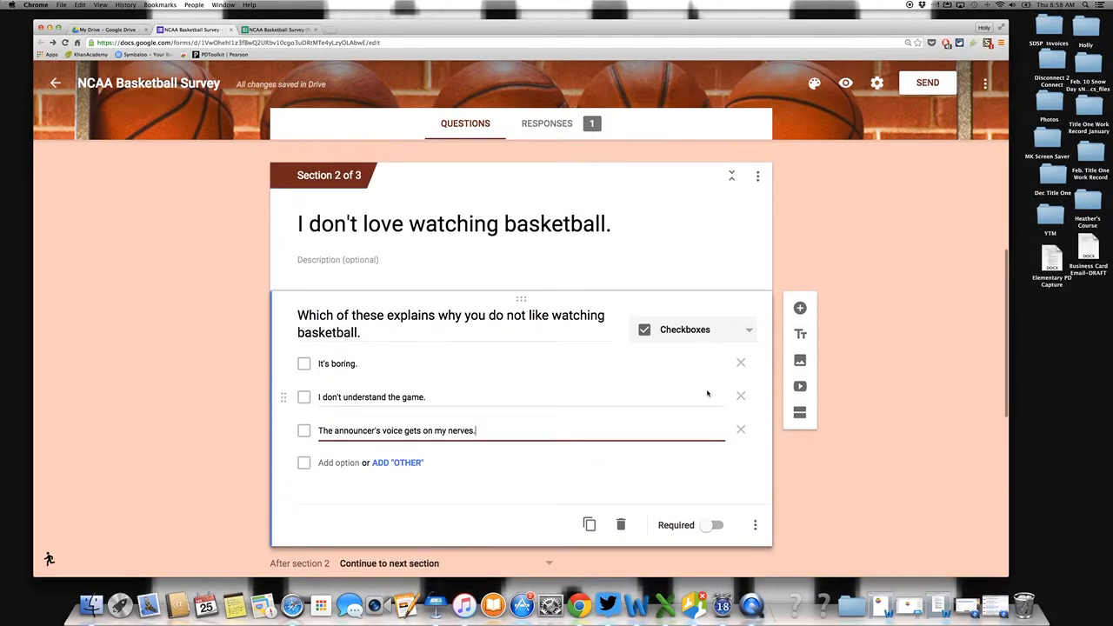
{"action": "scroll", "coordinate": [708, 394], "scroll_direction": "up", "scroll_amount": 1}
{"action": "scroll", "coordinate": [708, 393], "scroll_direction": "down", "scroll_amount": 2}
{"action": "scroll", "coordinate": [708, 393], "scroll_direction": "down", "scroll_amount": 5}
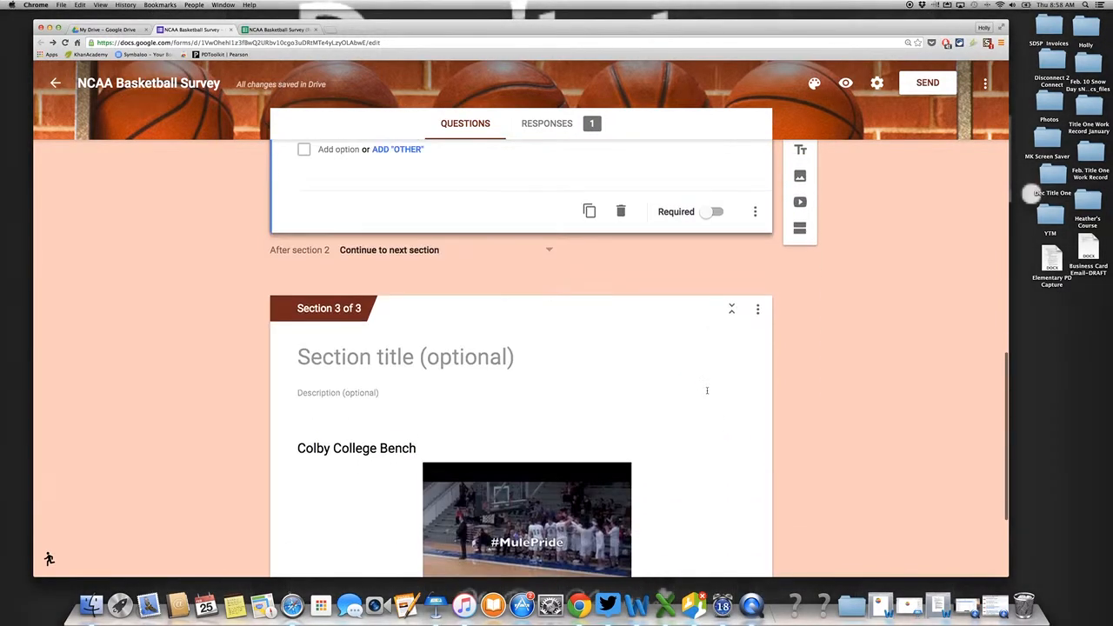
Check which sections the True and False answers of the "Basketball is the best sport to watch." question lead to.
{"action": "scroll", "coordinate": [708, 394], "scroll_direction": "up", "scroll_amount": 10}
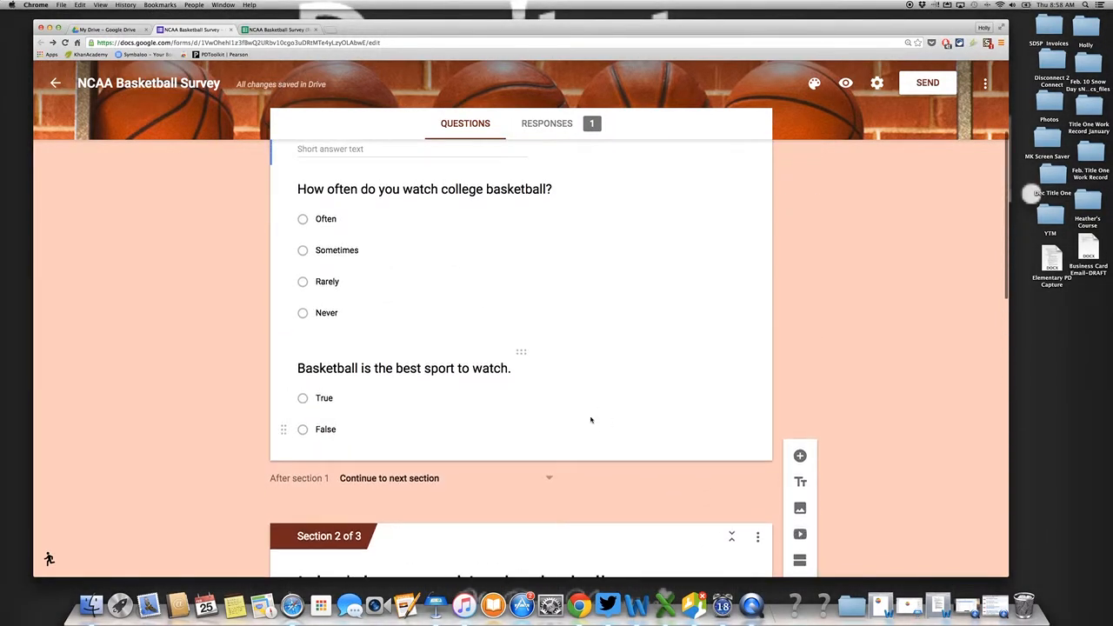
{"action": "left_click", "coordinate": [592, 422]}
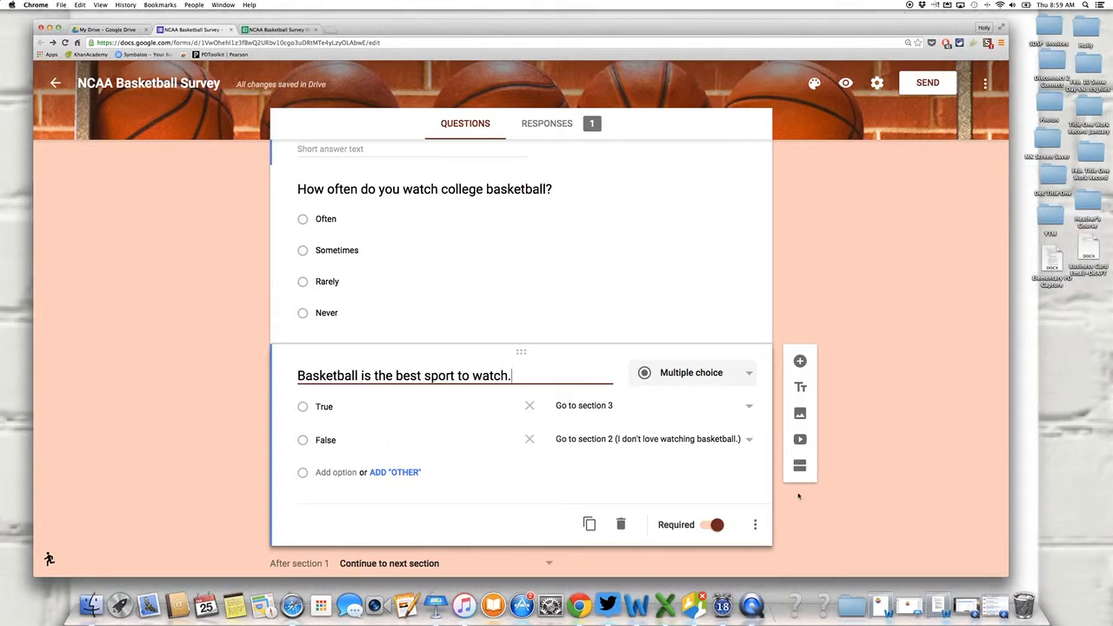
{"action": "scroll", "coordinate": [799, 495], "scroll_direction": "down", "scroll_amount": 3}
{"action": "scroll", "coordinate": [798, 496], "scroll_direction": "up", "scroll_amount": 5}
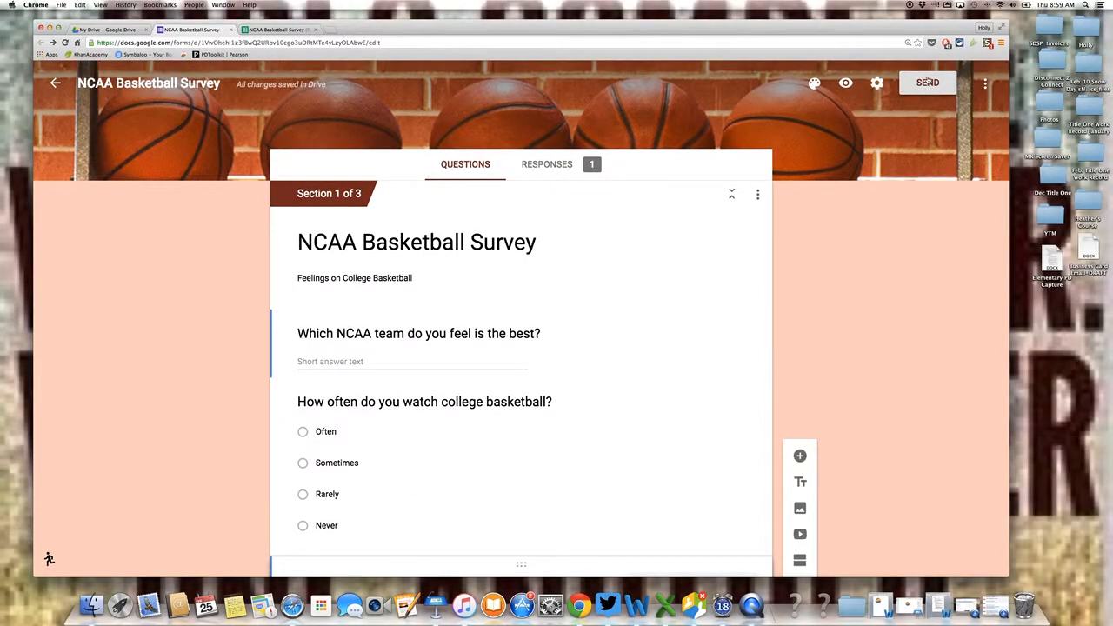
Get the form's shortened share link and open the live survey at goo.gl/forms/mr89DkEMSs in an enlarged Safari window.
{"action": "left_click", "coordinate": [926, 82]}
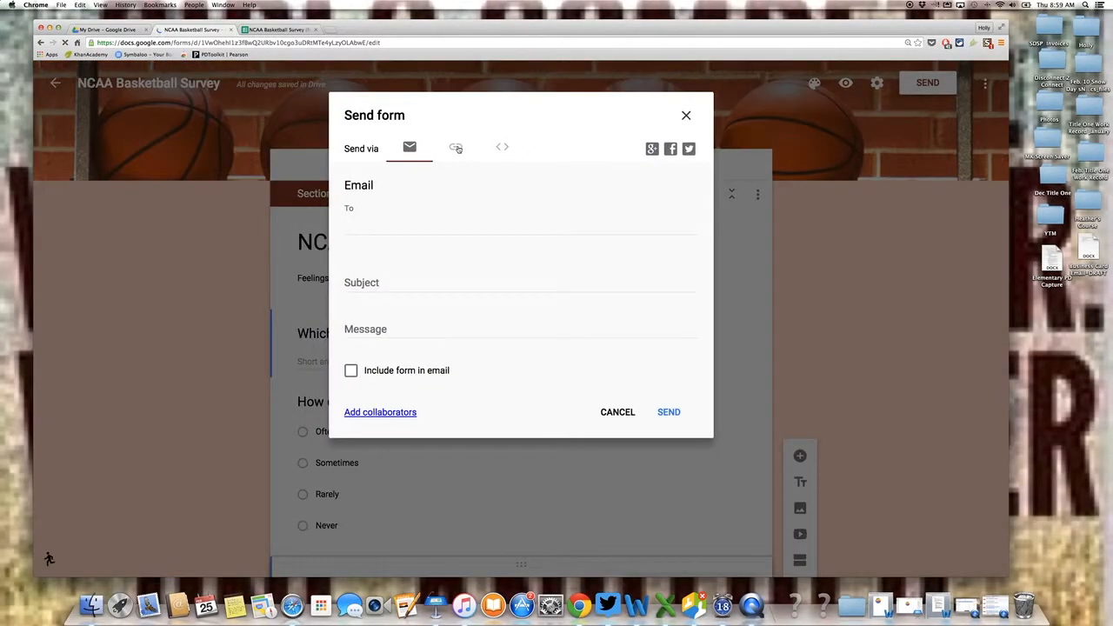
{"action": "left_click", "coordinate": [456, 148]}
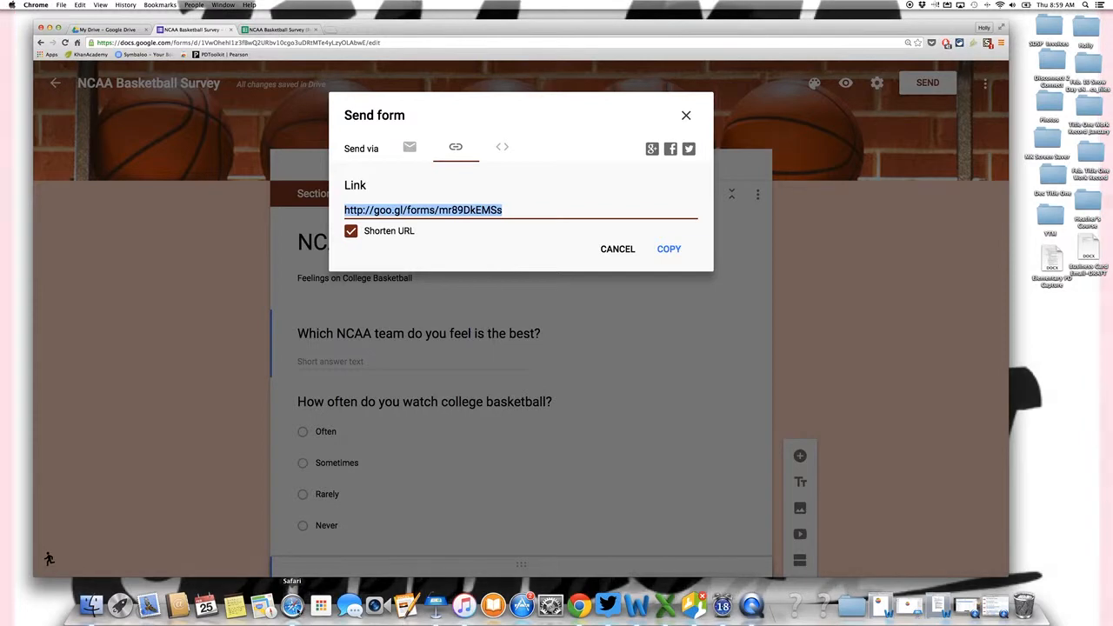
{"action": "left_click", "coordinate": [292, 606]}
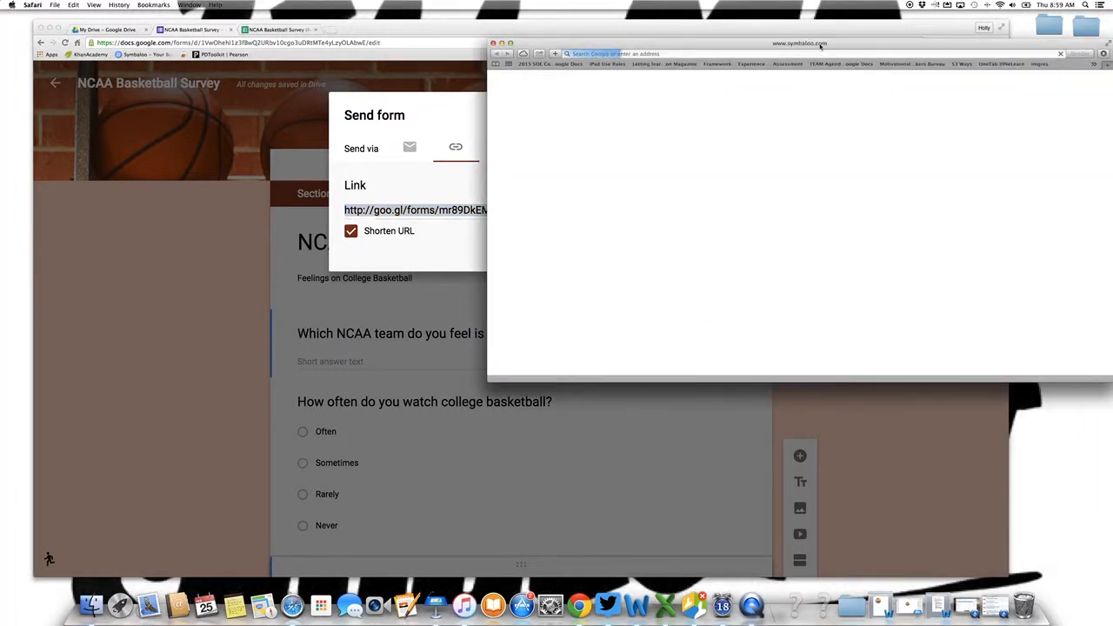
{"action": "left_click_drag", "start_coordinate": [819, 46], "coordinate": [686, 46]}
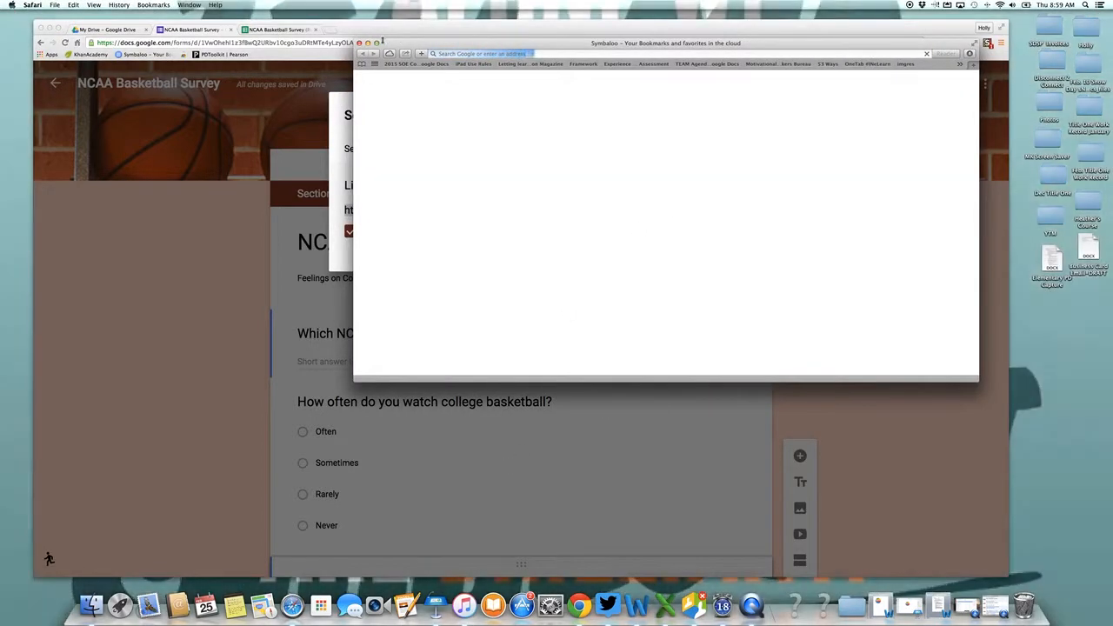
{"action": "left_click", "coordinate": [377, 43]}
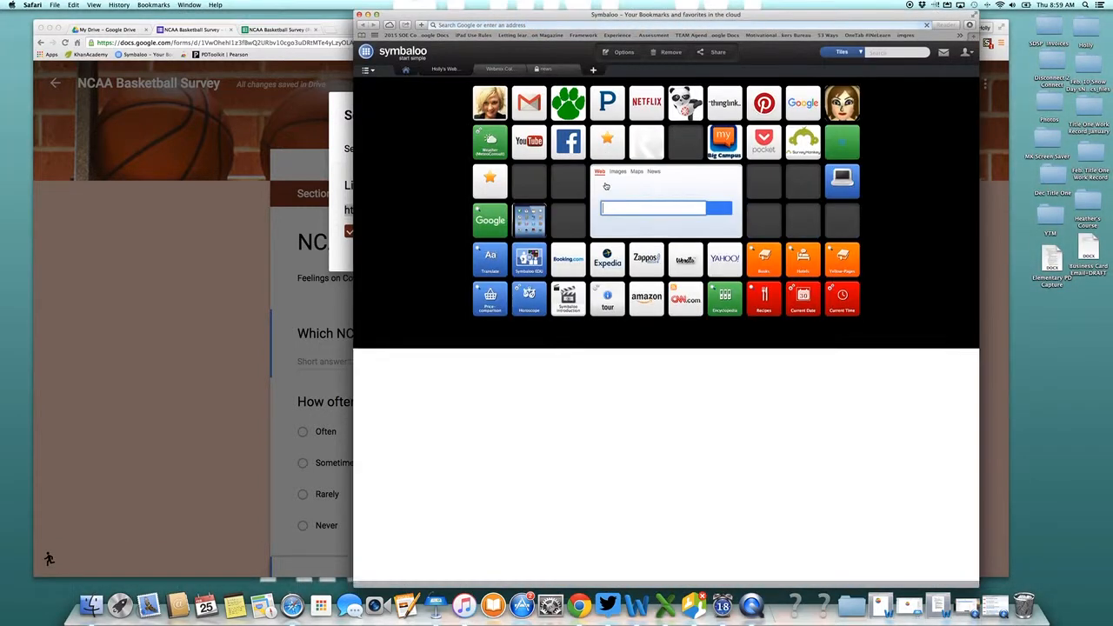
{"action": "type", "text": "goo.gl/forms/rn89DkEMSs"}
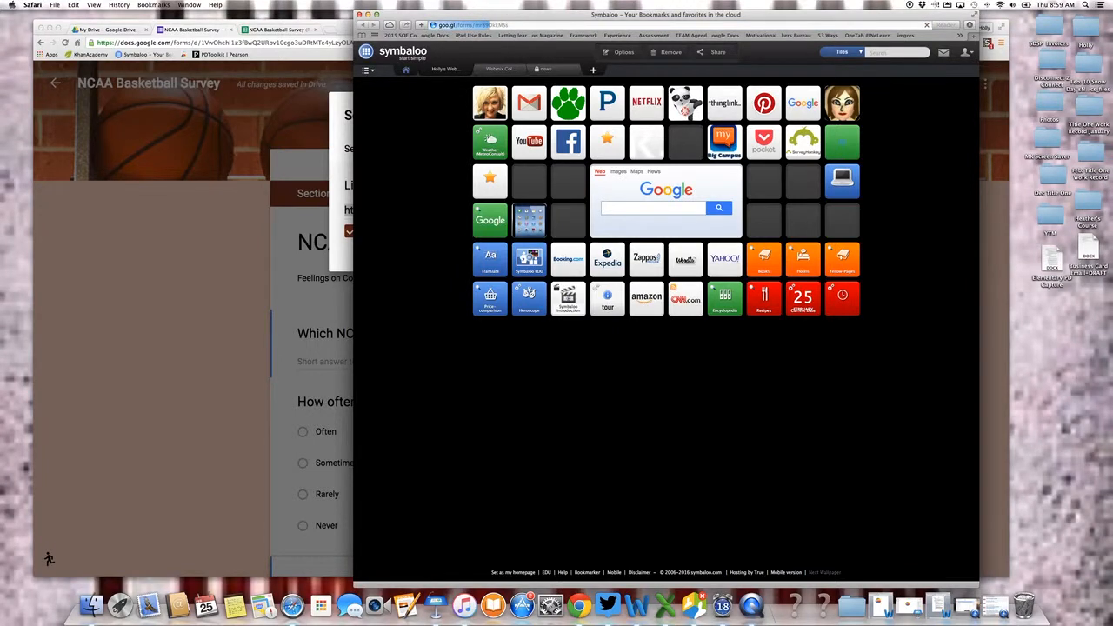
{"action": "key", "text": "Return"}
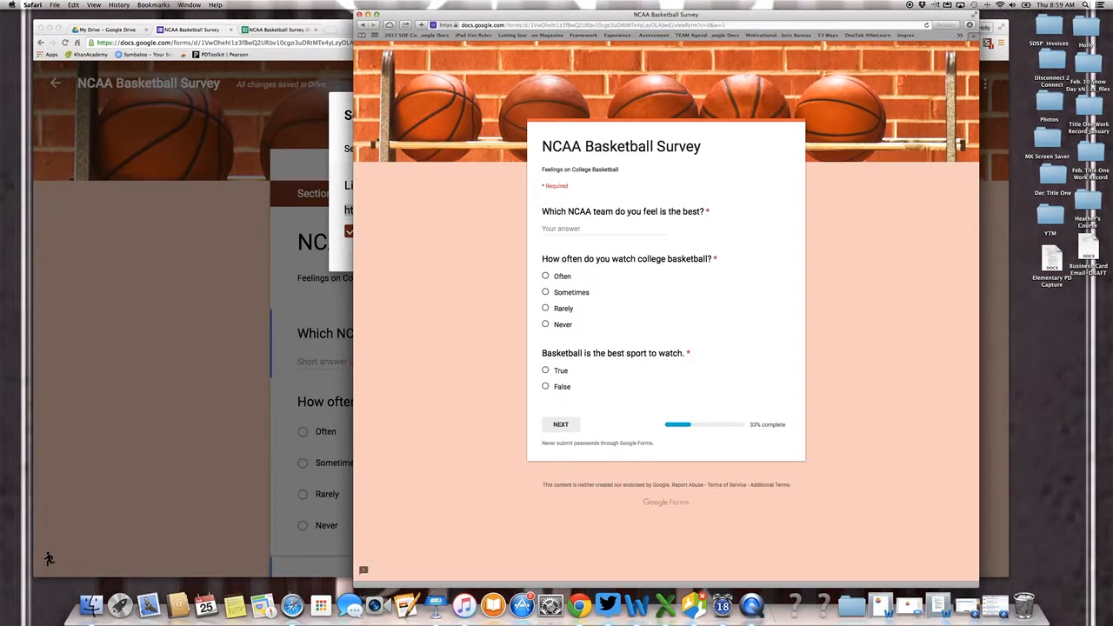
Submit a test response with Kansas, Often and True, answering the bench players question with "So important!".
{"action": "left_click", "coordinate": [582, 226]}
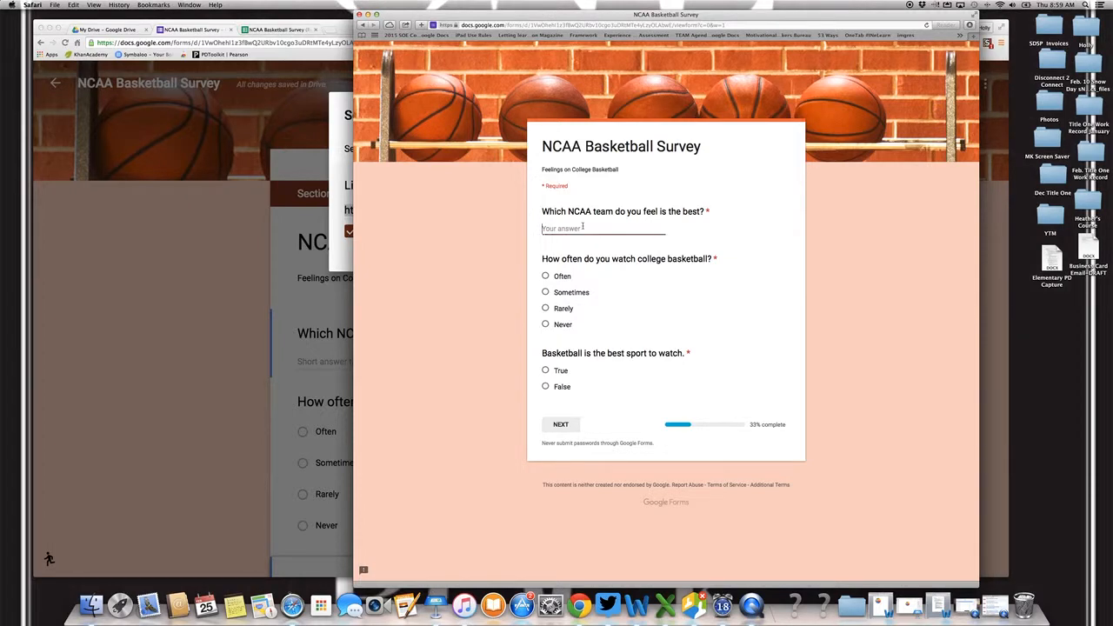
{"action": "type", "text": "Kan"}
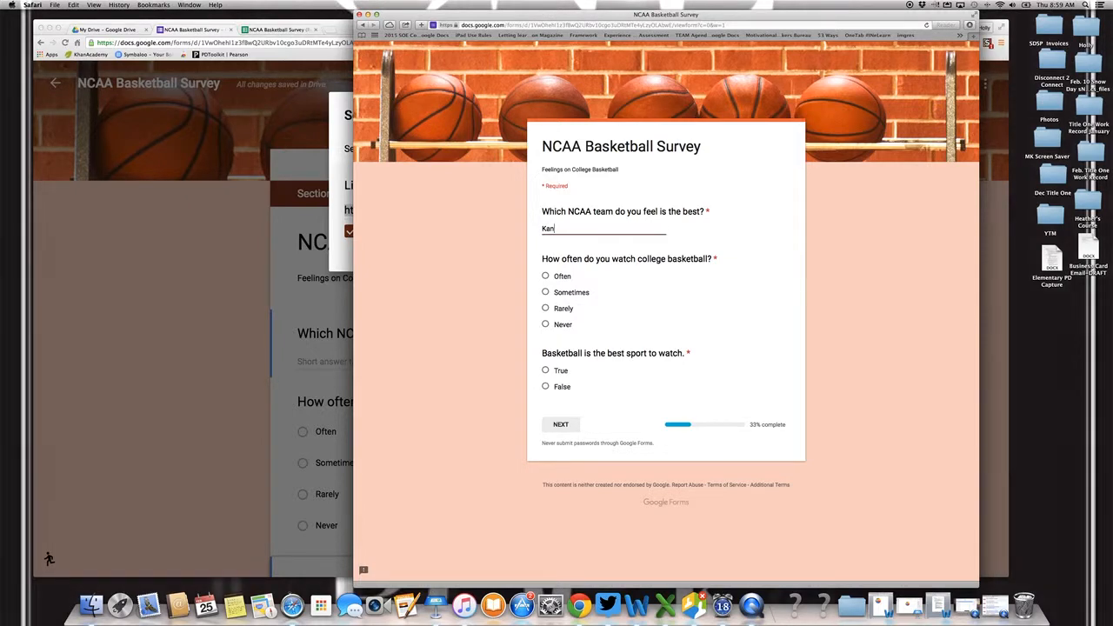
{"action": "type", "text": "sas"}
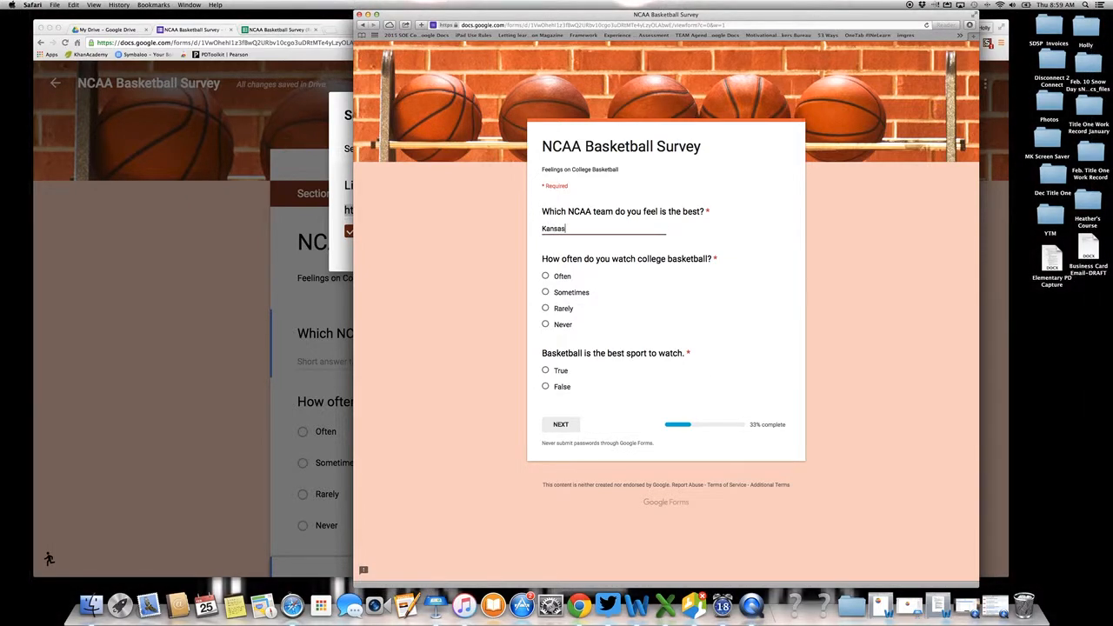
{"action": "left_click", "coordinate": [546, 292]}
{"action": "left_click", "coordinate": [546, 276]}
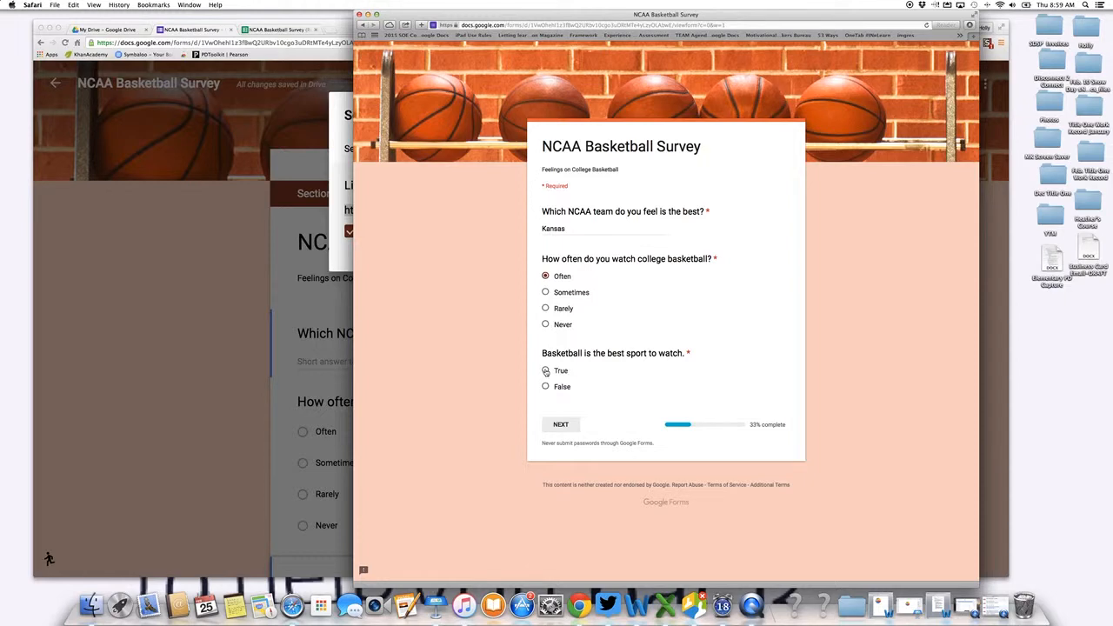
{"action": "left_click", "coordinate": [560, 424]}
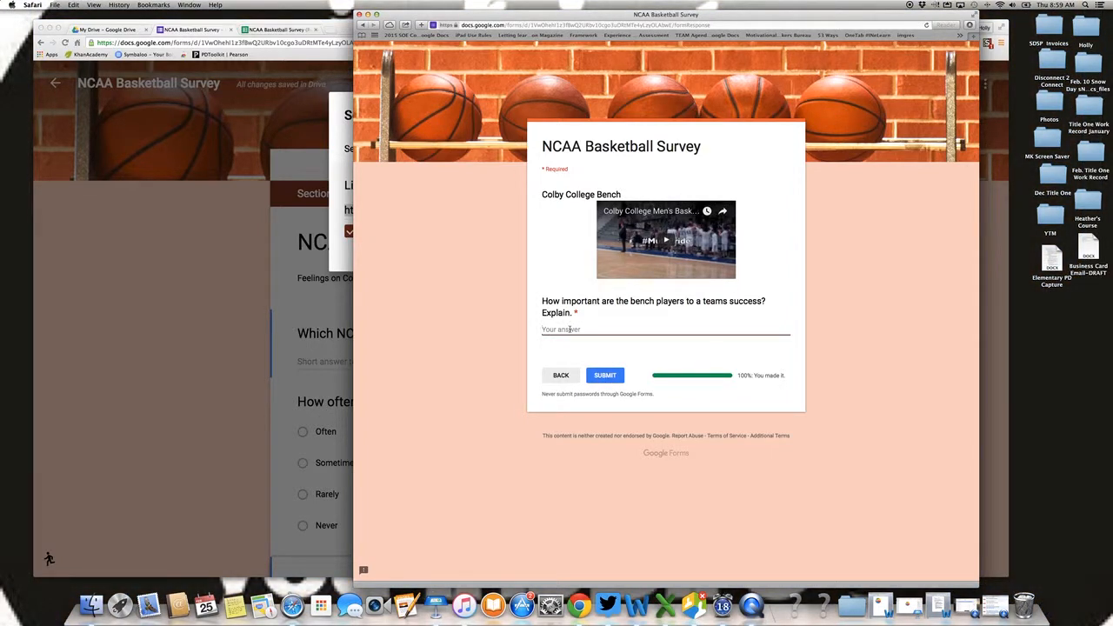
{"action": "type", "text": "portant!"}
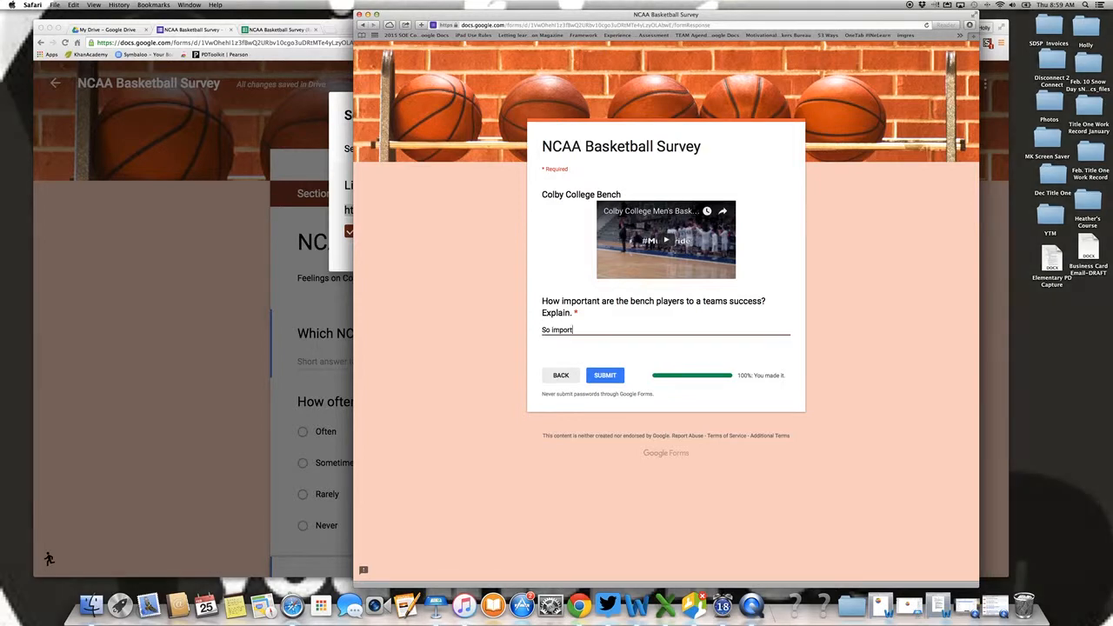
{"action": "left_click", "coordinate": [606, 375]}
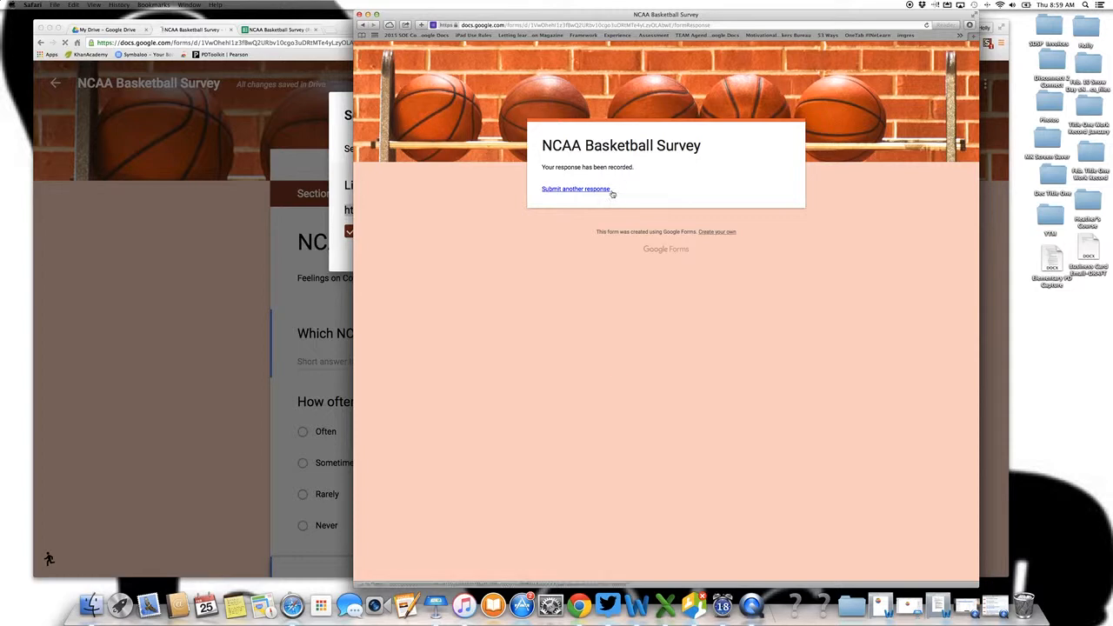
Start another response with Kansas, Often and False, and continue to the section for the False answer.
{"action": "left_click", "coordinate": [603, 191]}
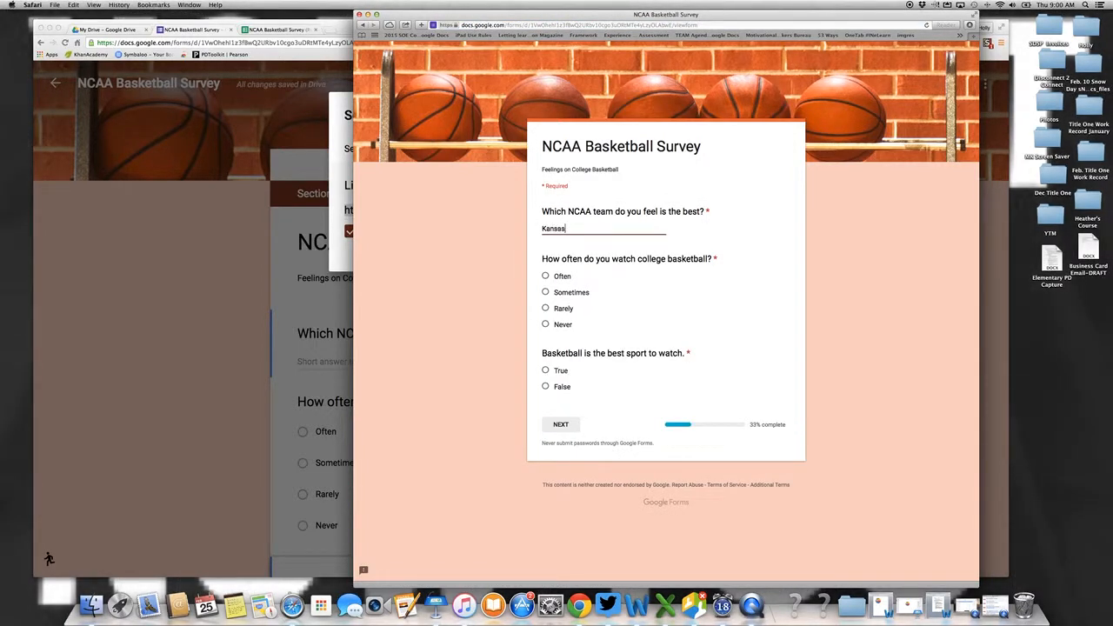
{"action": "left_click", "coordinate": [545, 275]}
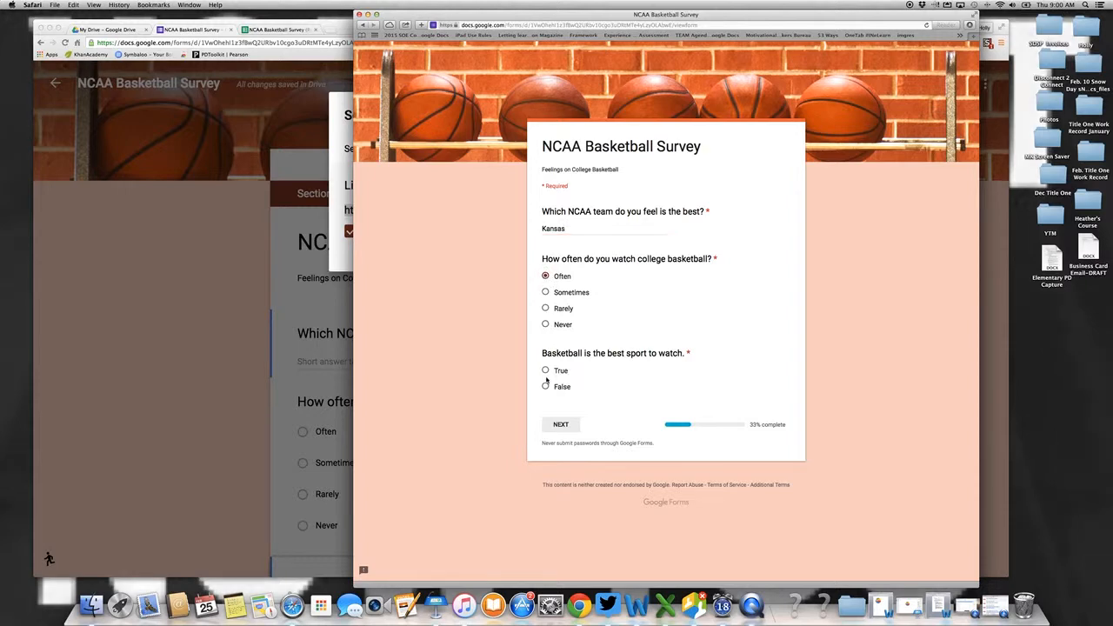
{"action": "left_click", "coordinate": [546, 387]}
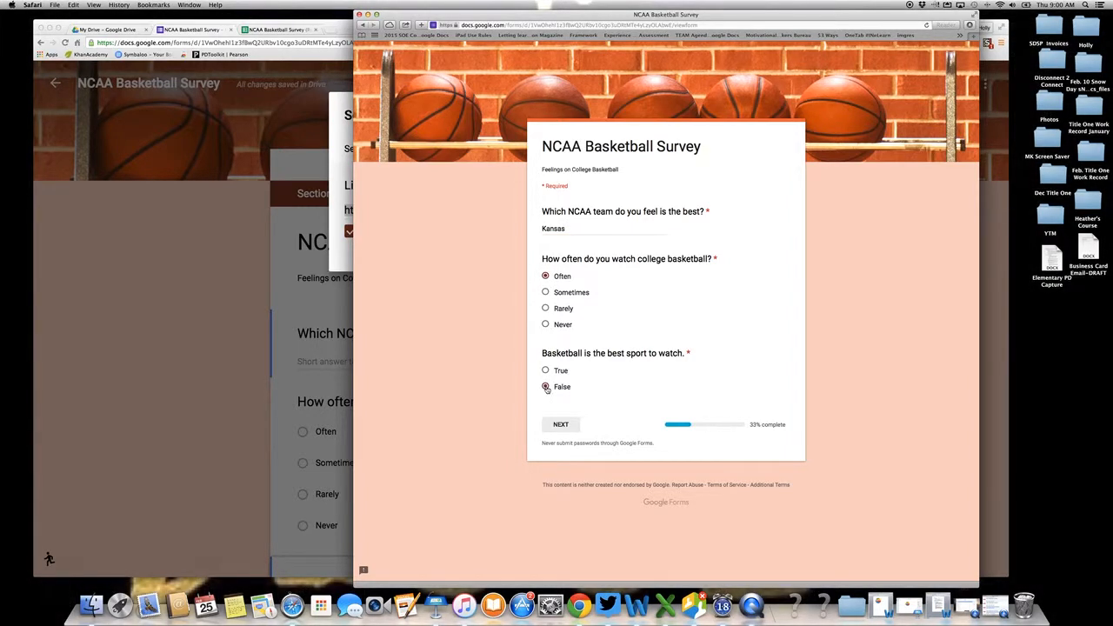
{"action": "left_click", "coordinate": [559, 424]}
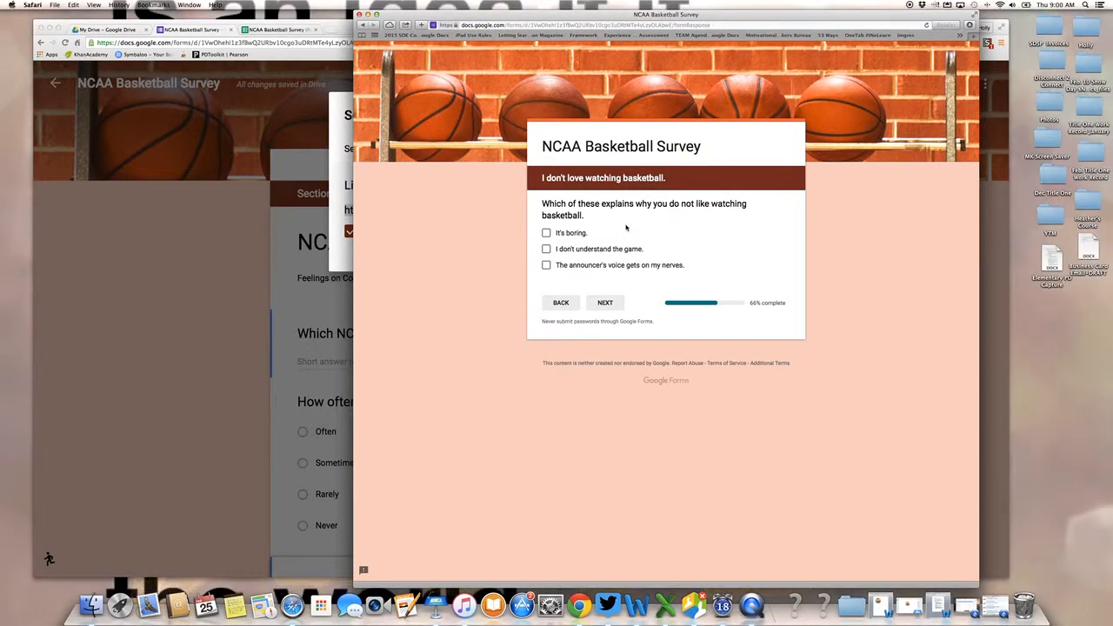
Select "The announcer's voice gets on my nerves.", answer the bench players question with "kinda important", and submit the response.
{"action": "left_click", "coordinate": [546, 265]}
{"action": "left_click", "coordinate": [606, 303]}
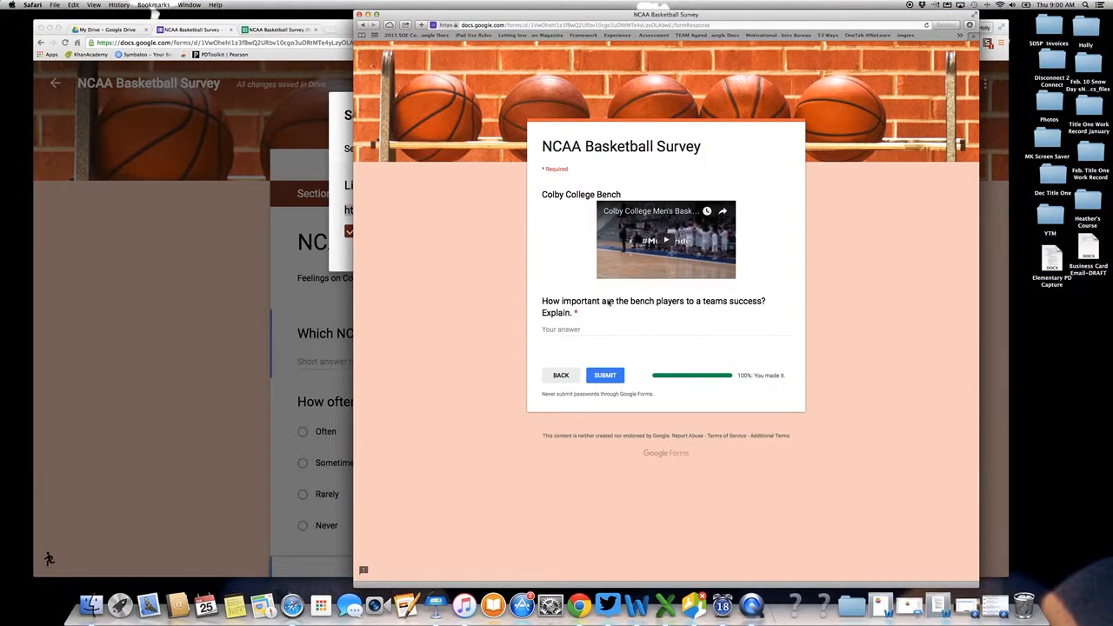
{"action": "left_click", "coordinate": [559, 330]}
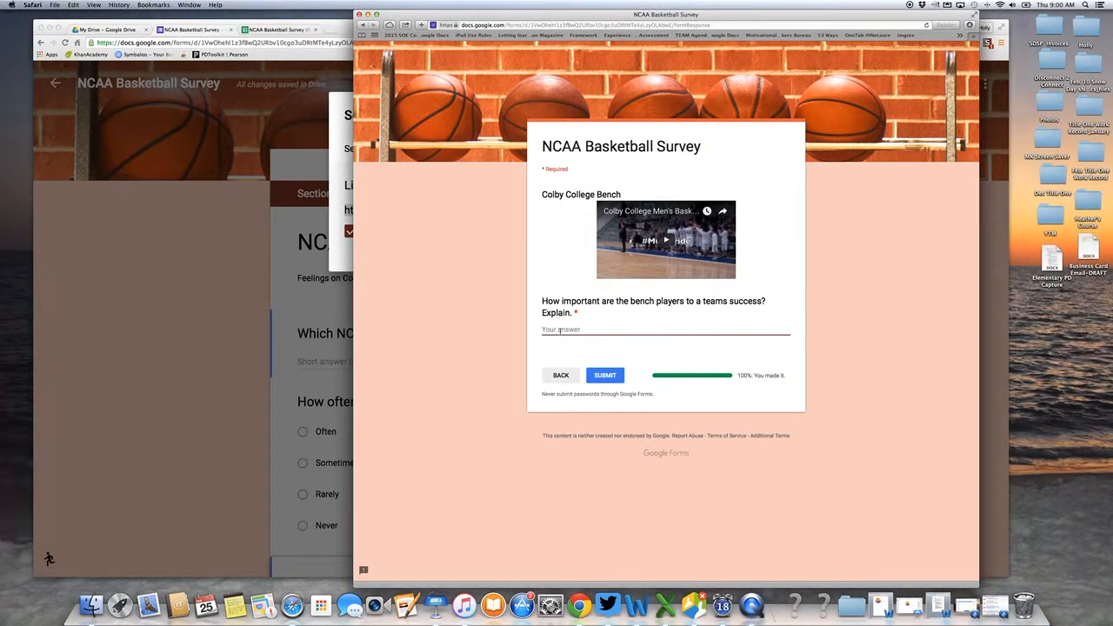
{"action": "type", "text": "kinda important"}
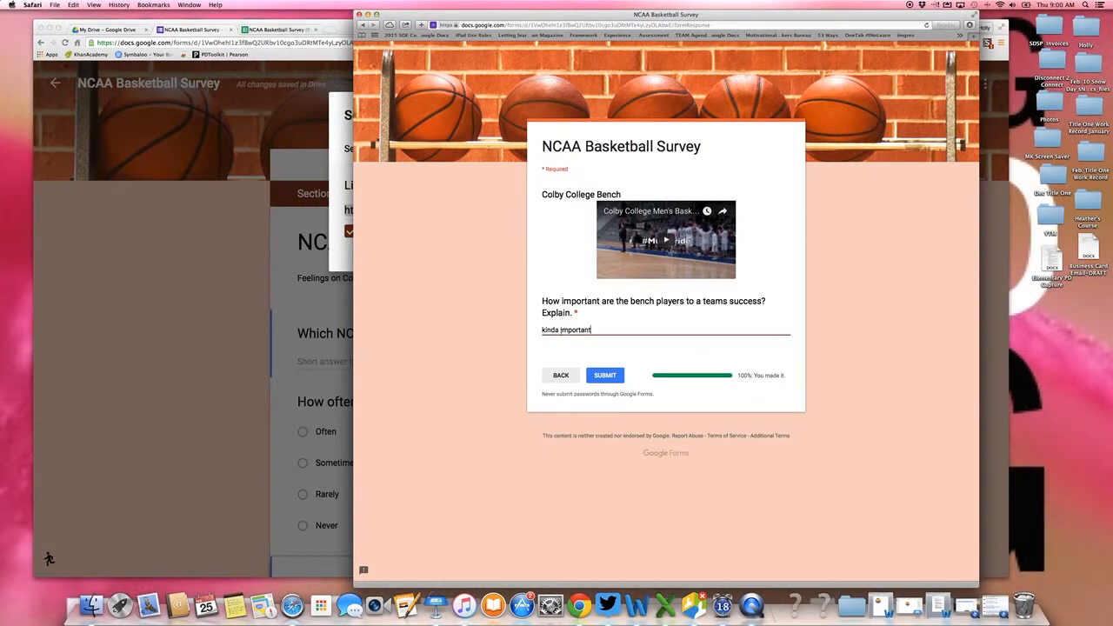
{"action": "left_click", "coordinate": [604, 375]}
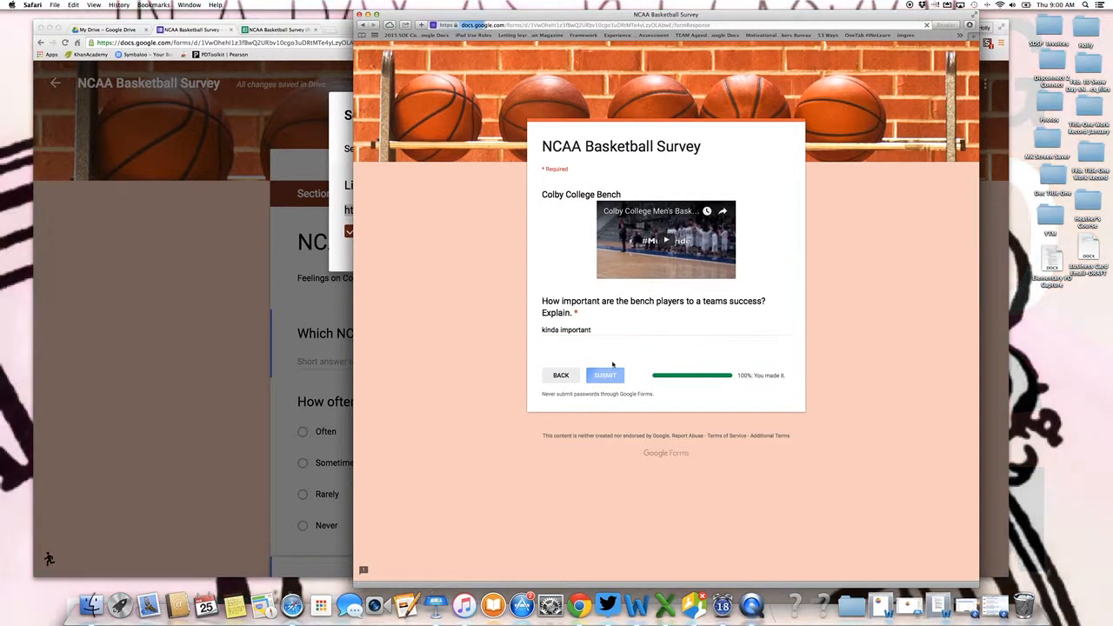
Switch back to the form editor in Chrome and close the Send form dialog.
{"action": "left_click", "coordinate": [225, 141]}
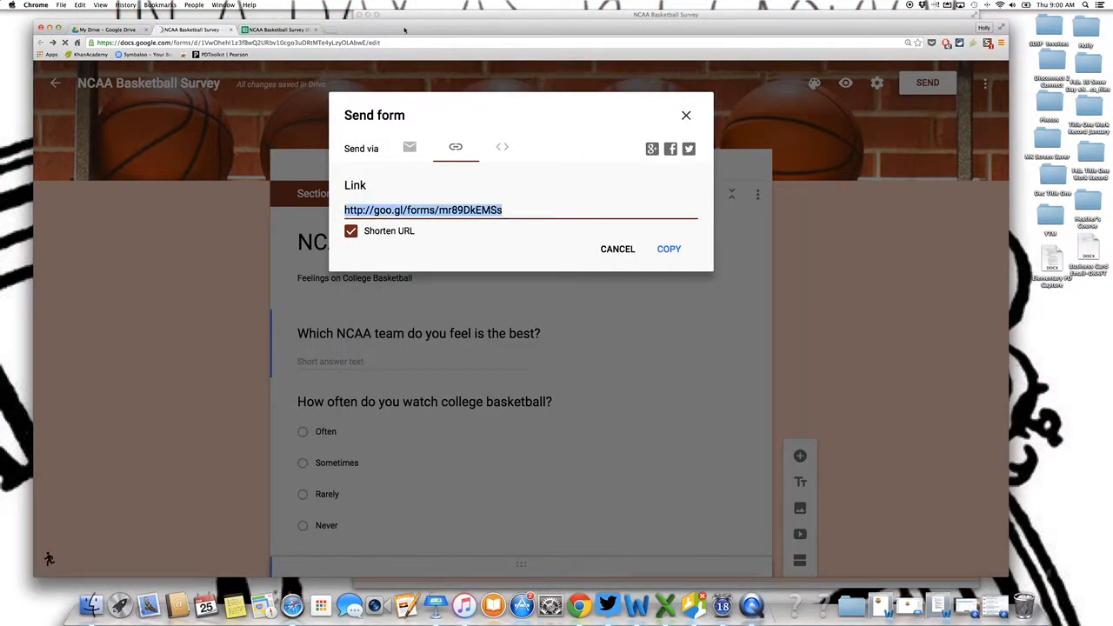
{"action": "left_click", "coordinate": [686, 114]}
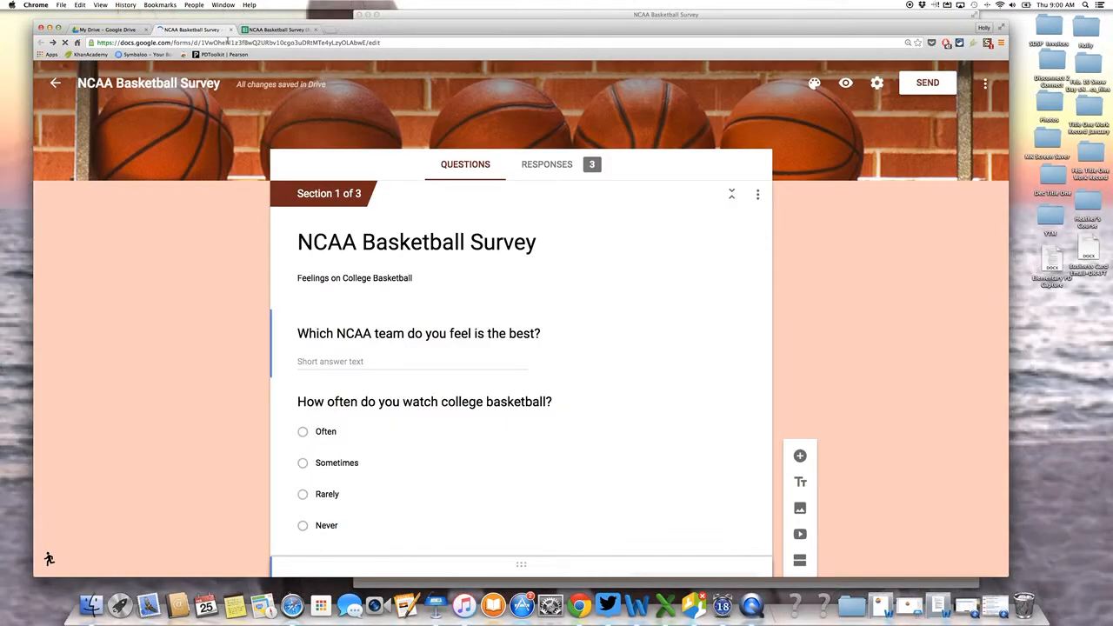
{"action": "left_click", "coordinate": [228, 42]}
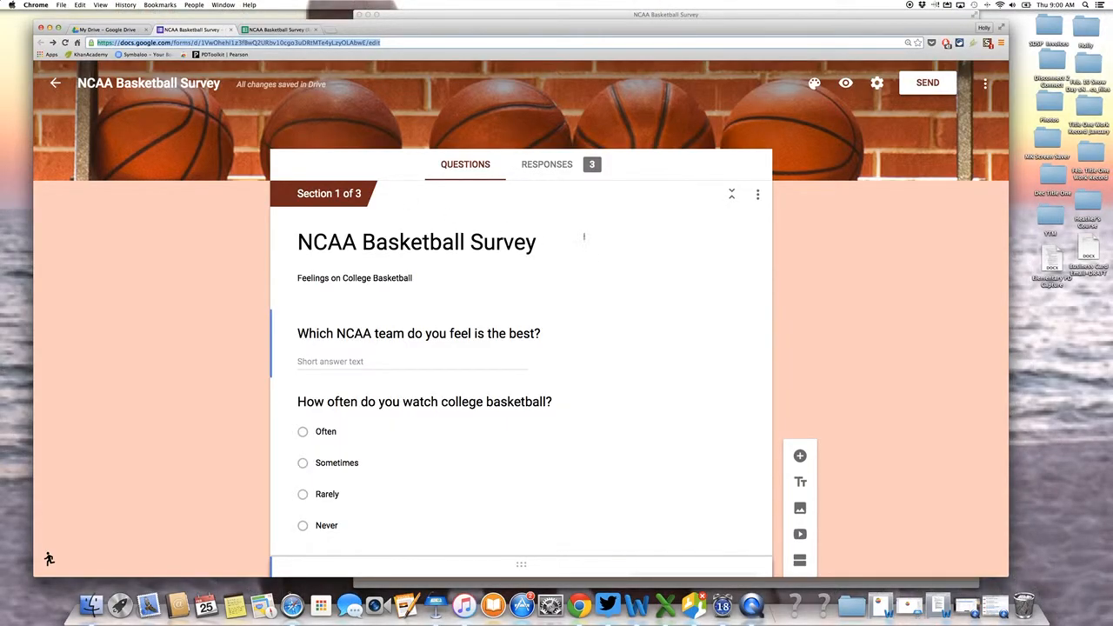
Review the response summary for every question, including the "I don't love watching basketball." section and the bench players answers.
{"action": "left_click", "coordinate": [561, 165]}
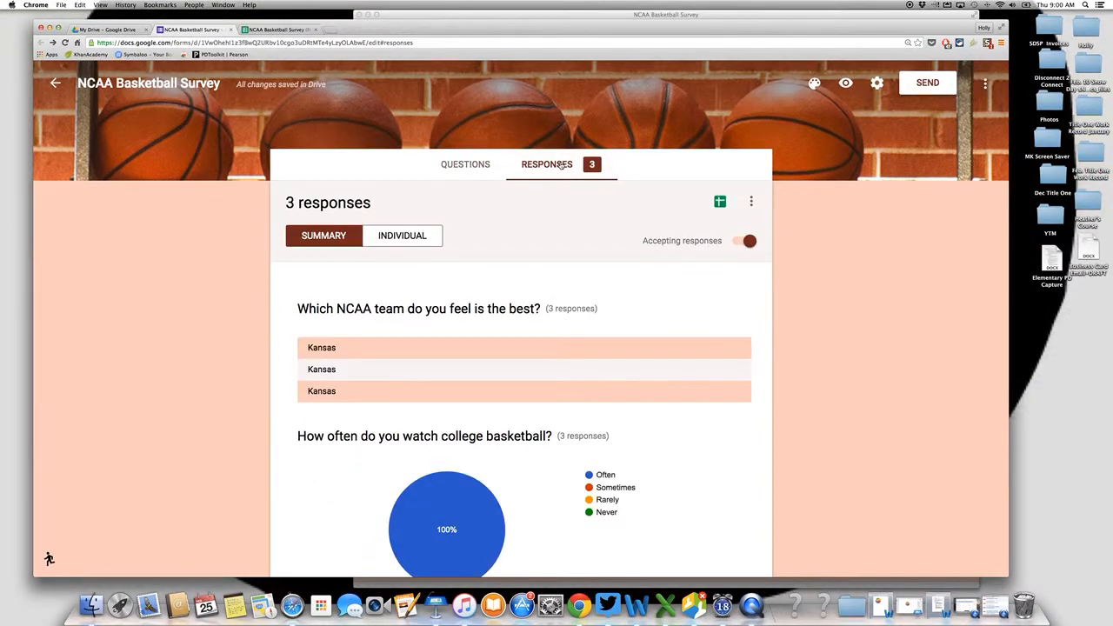
{"action": "scroll", "coordinate": [560, 165], "scroll_direction": "down", "scroll_amount": 5}
{"action": "scroll", "coordinate": [560, 165], "scroll_direction": "up", "scroll_amount": 3}
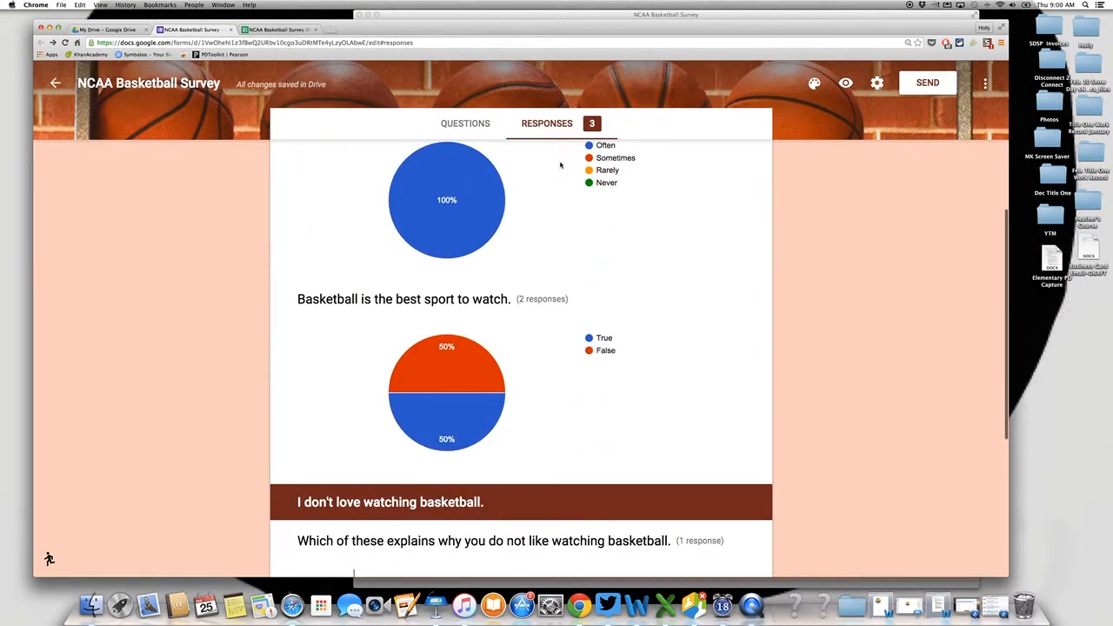
{"action": "scroll", "coordinate": [559, 165], "scroll_direction": "down", "scroll_amount": 5}
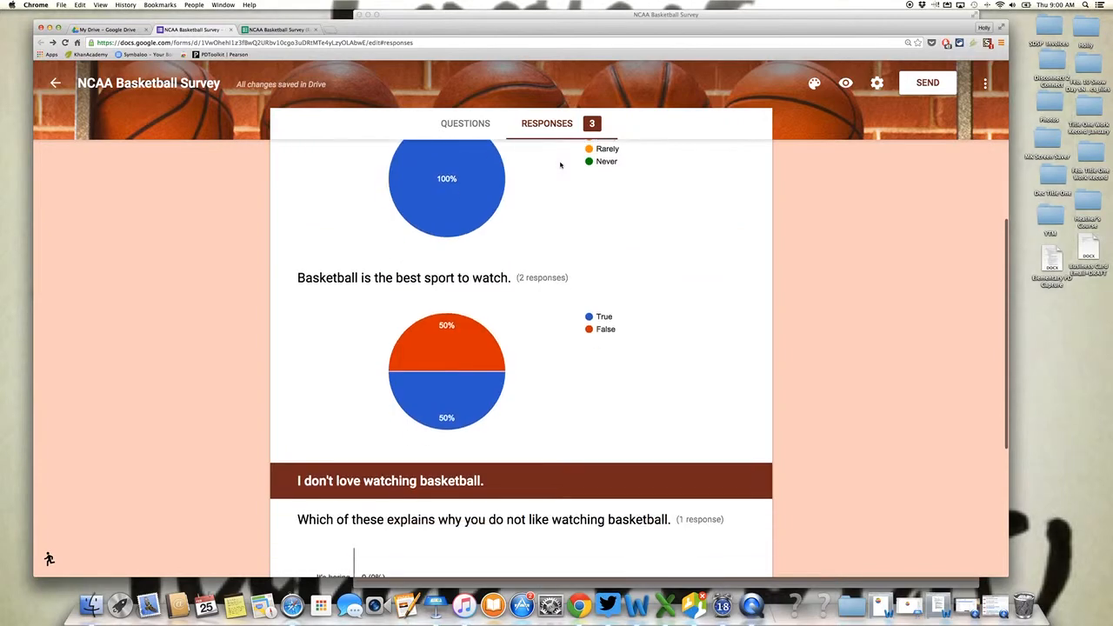
{"action": "scroll", "coordinate": [560, 165], "scroll_direction": "up", "scroll_amount": 4}
{"action": "scroll", "coordinate": [560, 165], "scroll_direction": "up", "scroll_amount": 3}
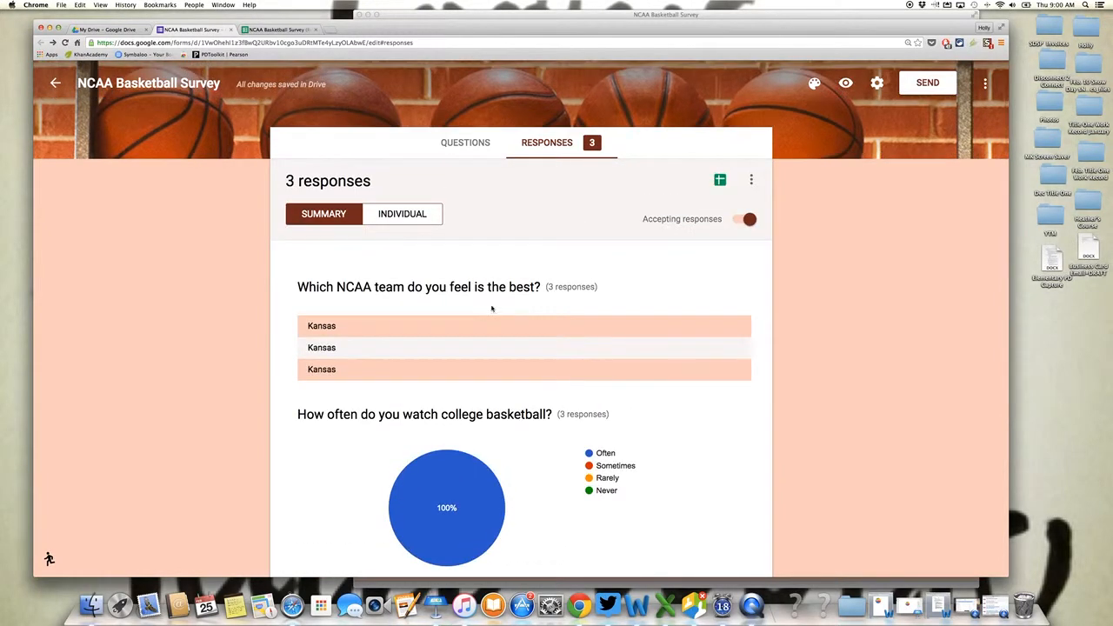
{"action": "scroll", "coordinate": [492, 309], "scroll_direction": "down", "scroll_amount": 5}
{"action": "scroll", "coordinate": [492, 309], "scroll_direction": "down", "scroll_amount": 4}
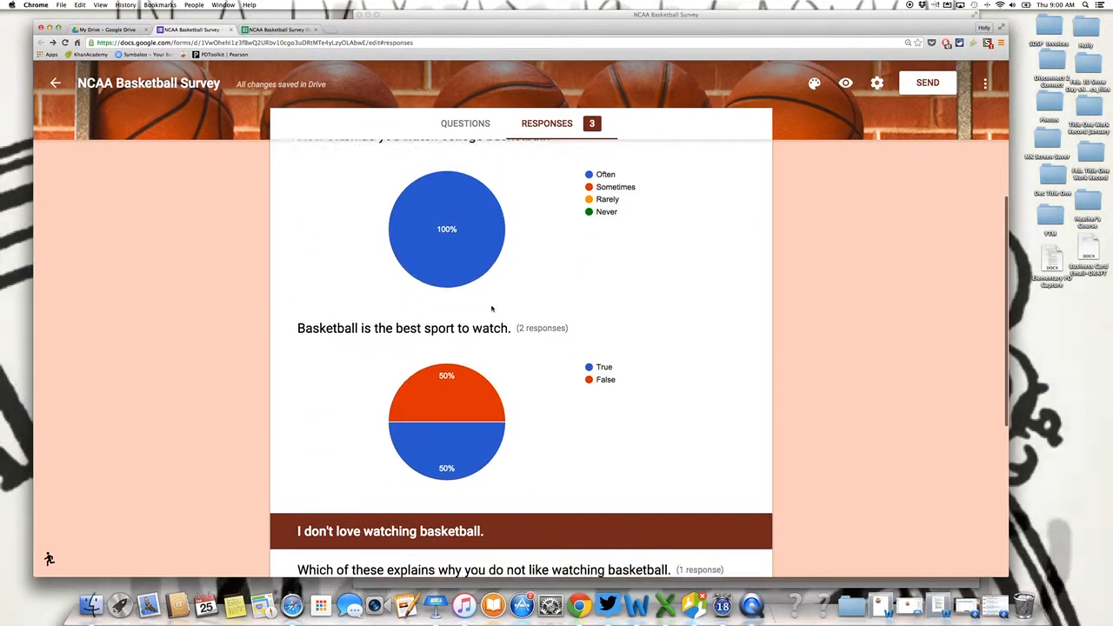
{"action": "scroll", "coordinate": [492, 308], "scroll_direction": "down", "scroll_amount": 3}
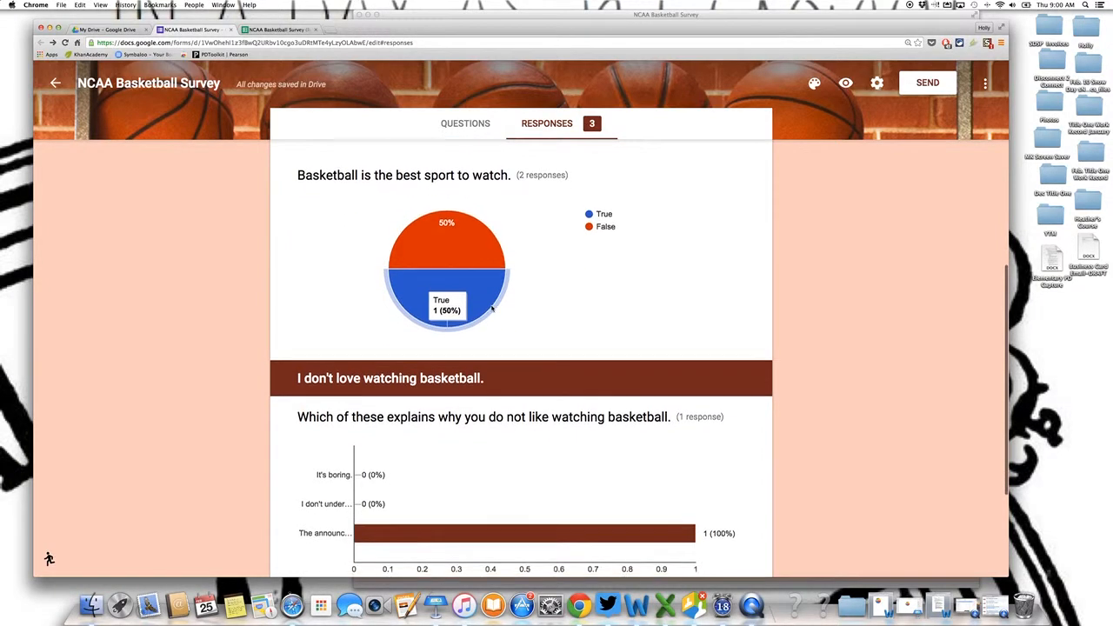
{"action": "scroll", "coordinate": [492, 308], "scroll_direction": "down", "scroll_amount": 2}
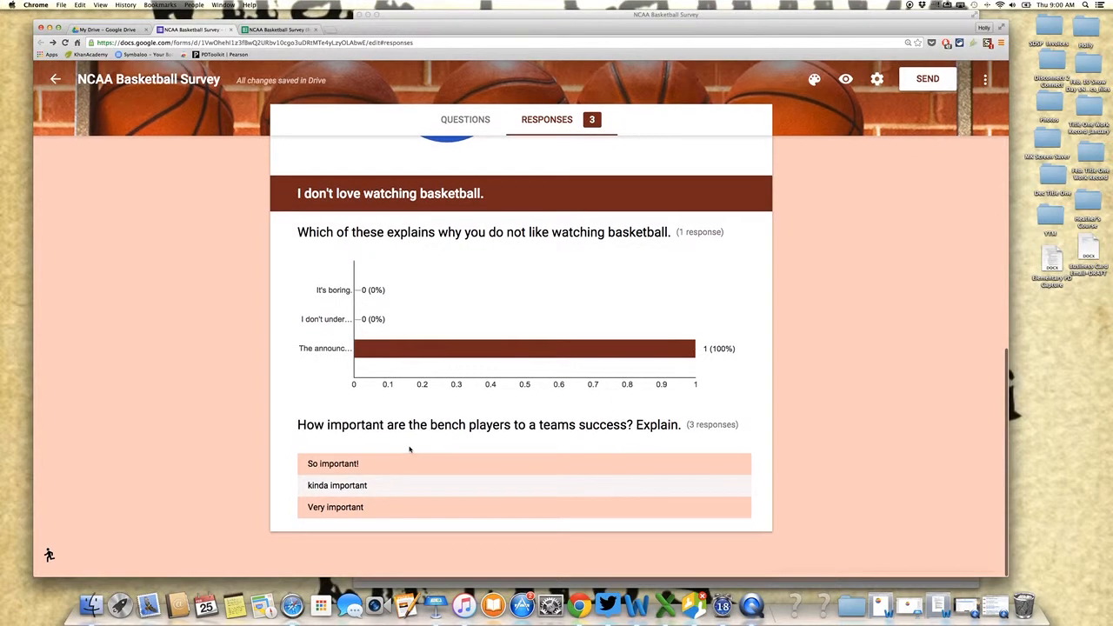
Open the linked spreadsheet of the NCAA Basketball Survey responses to review the collected answers.
{"action": "scroll", "coordinate": [409, 448], "scroll_direction": "up", "scroll_amount": 1}
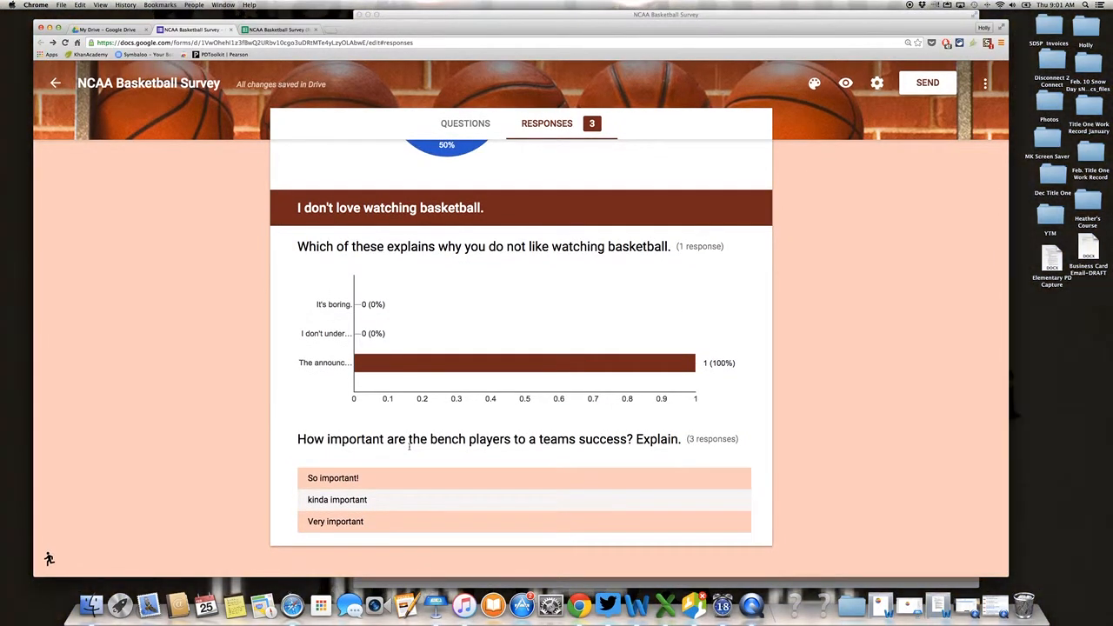
{"action": "scroll", "coordinate": [410, 446], "scroll_direction": "up", "scroll_amount": 5}
{"action": "scroll", "coordinate": [410, 446], "scroll_direction": "up", "scroll_amount": 10}
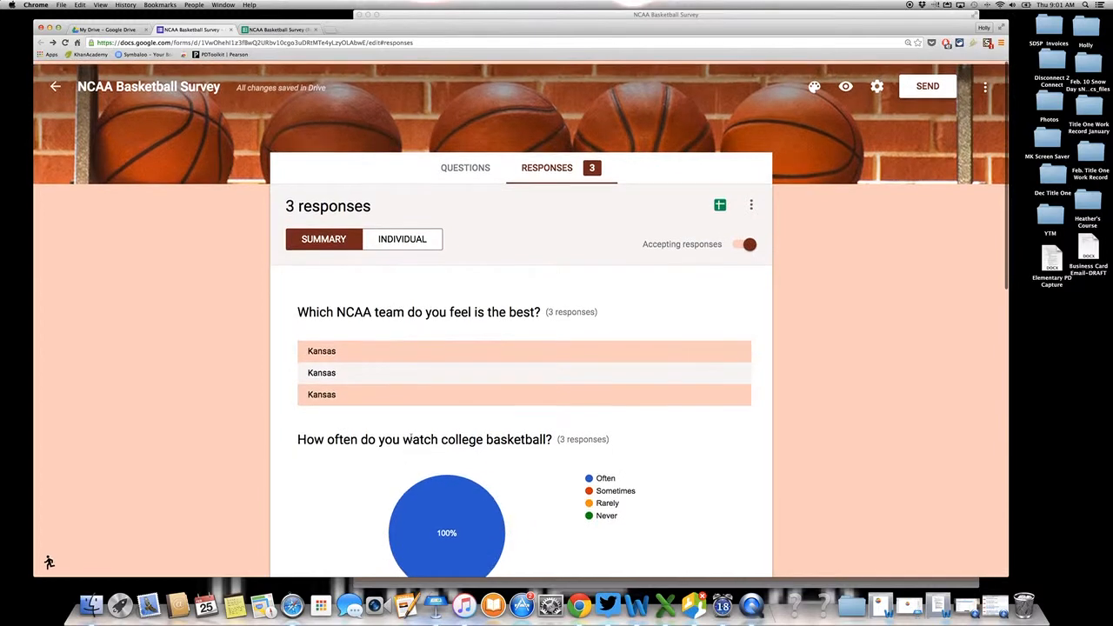
{"action": "left_click", "coordinate": [720, 203]}
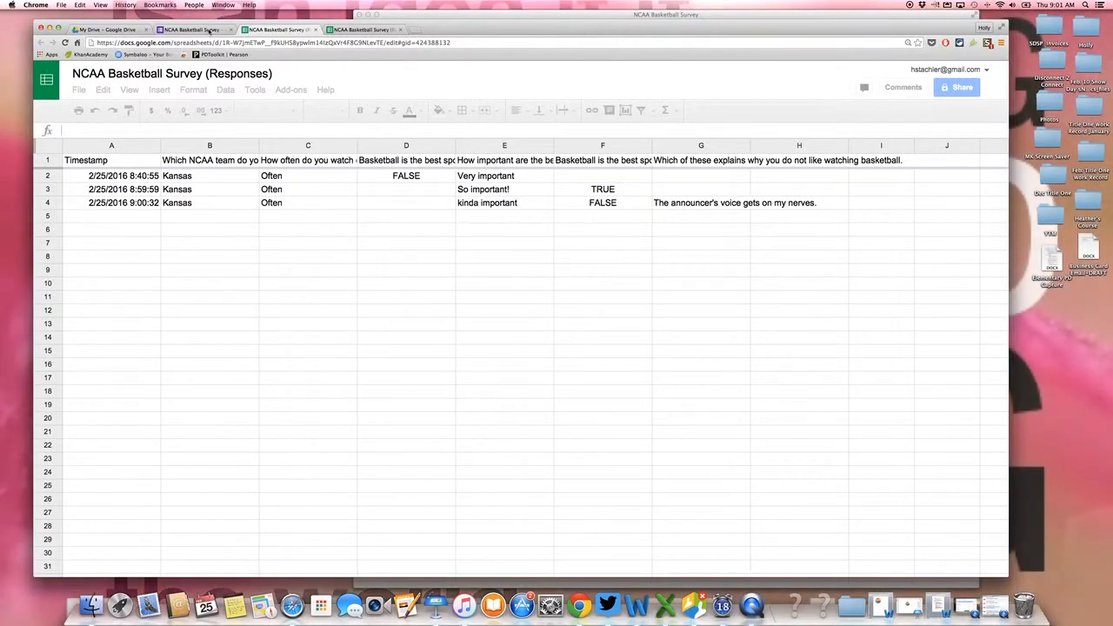
Return to the form's responses and review them individually, reading through the first response and advancing to the second.
{"action": "left_click", "coordinate": [210, 30]}
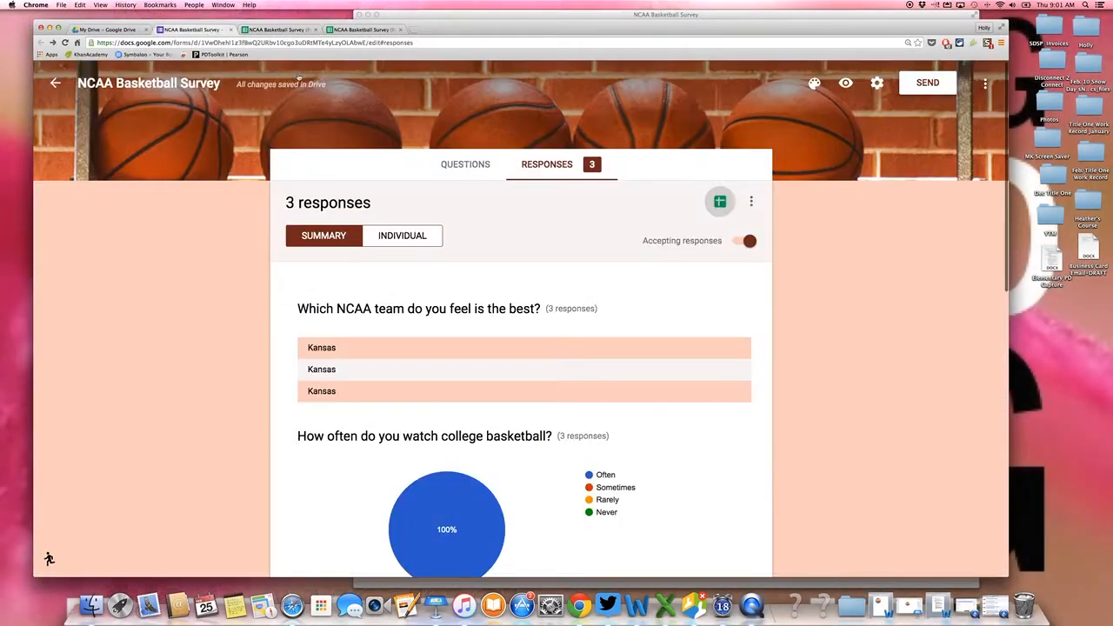
{"action": "left_click", "coordinate": [429, 237]}
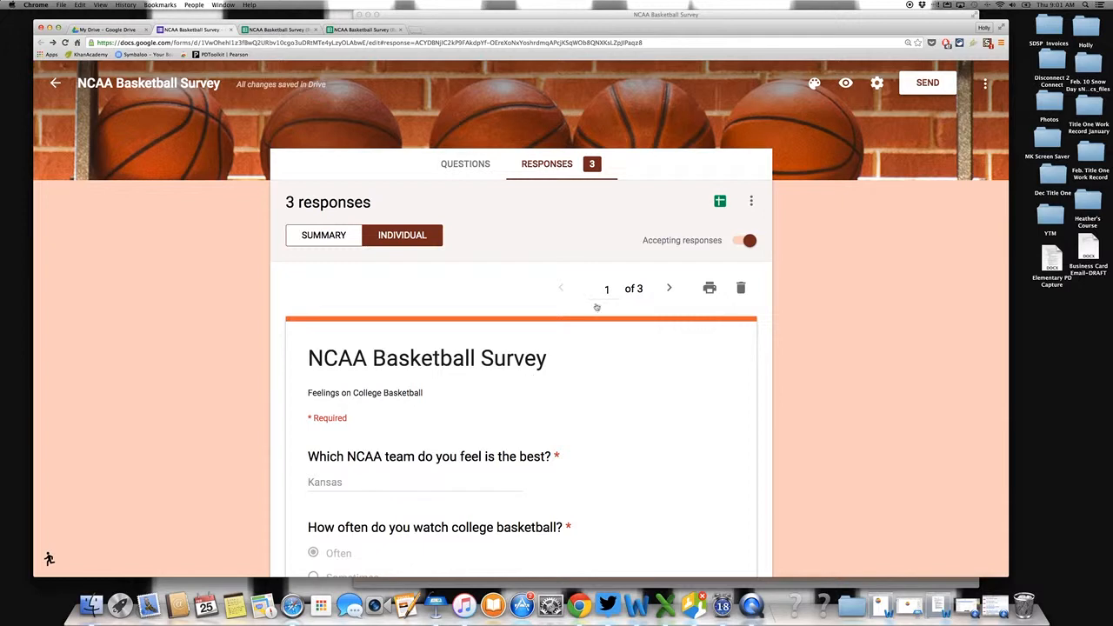
{"action": "scroll", "coordinate": [667, 285], "scroll_direction": "down", "scroll_amount": 5}
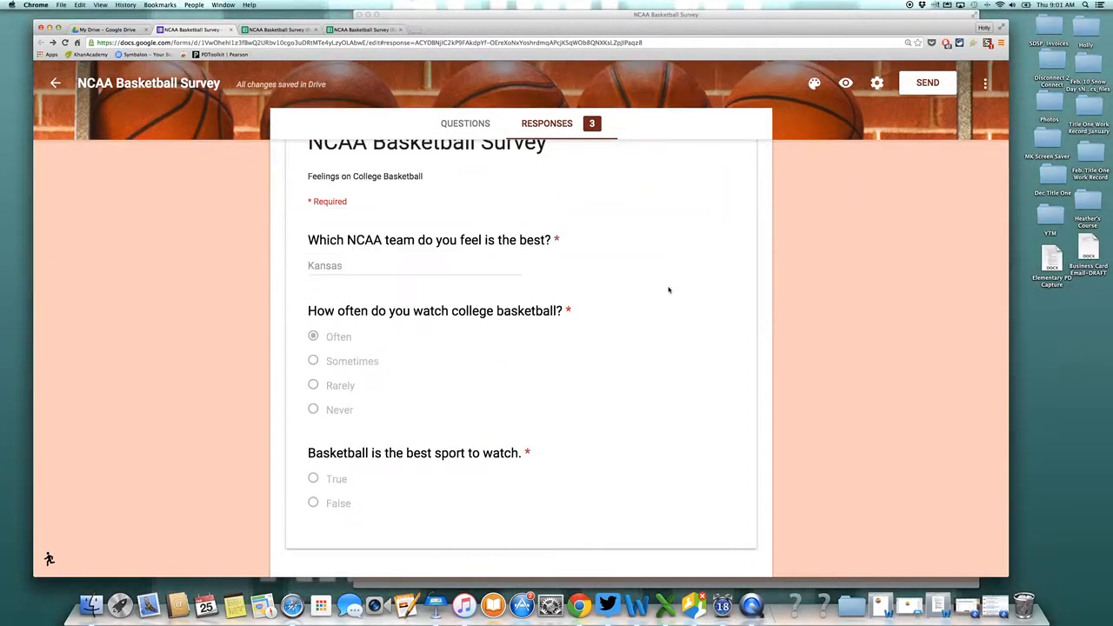
{"action": "scroll", "coordinate": [665, 278], "scroll_direction": "up", "scroll_amount": 5}
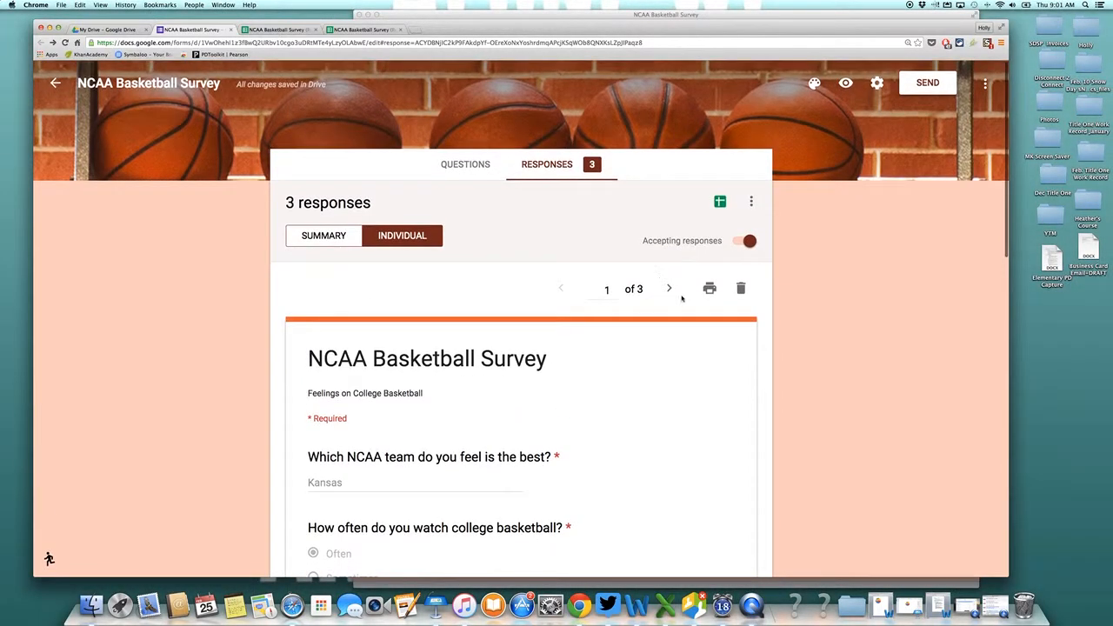
{"action": "left_click", "coordinate": [667, 288]}
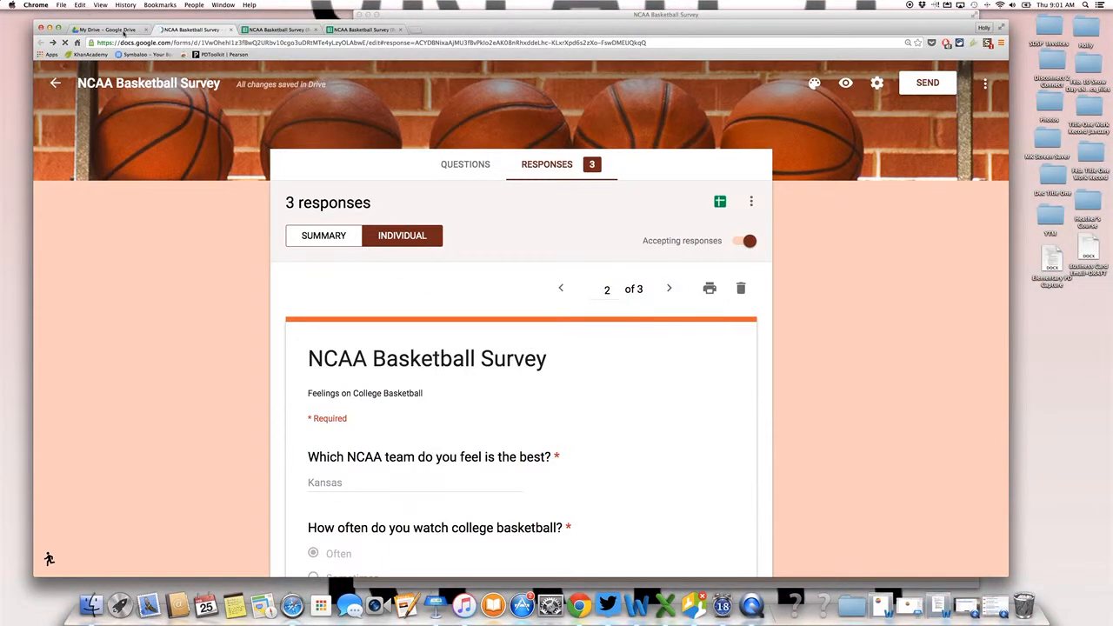
Switch to My Drive in Google Drive.
{"action": "left_click", "coordinate": [124, 32]}
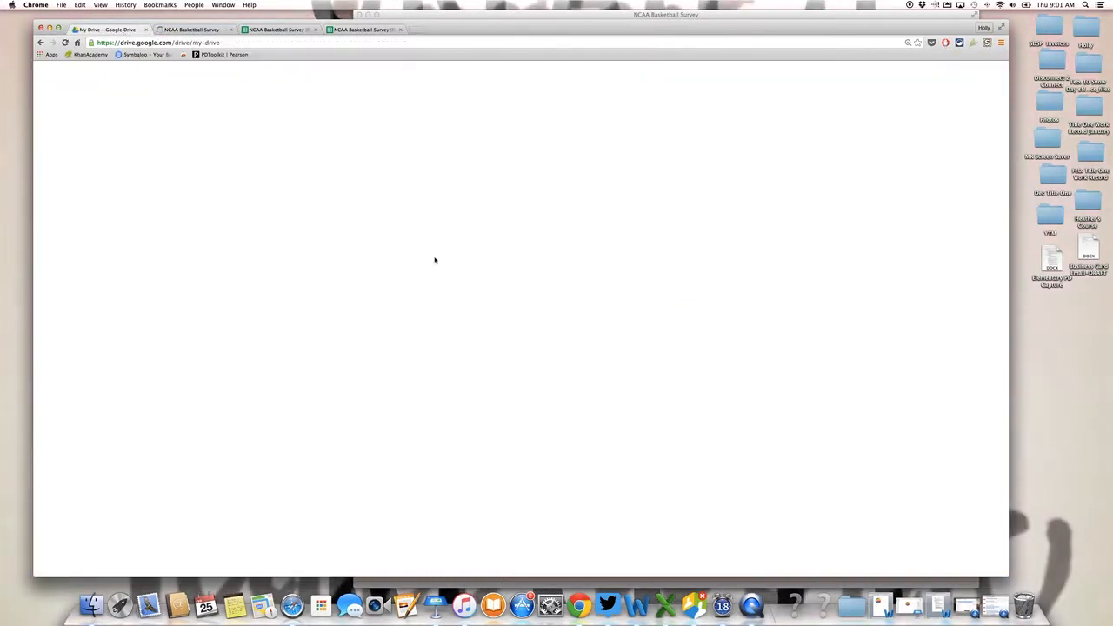